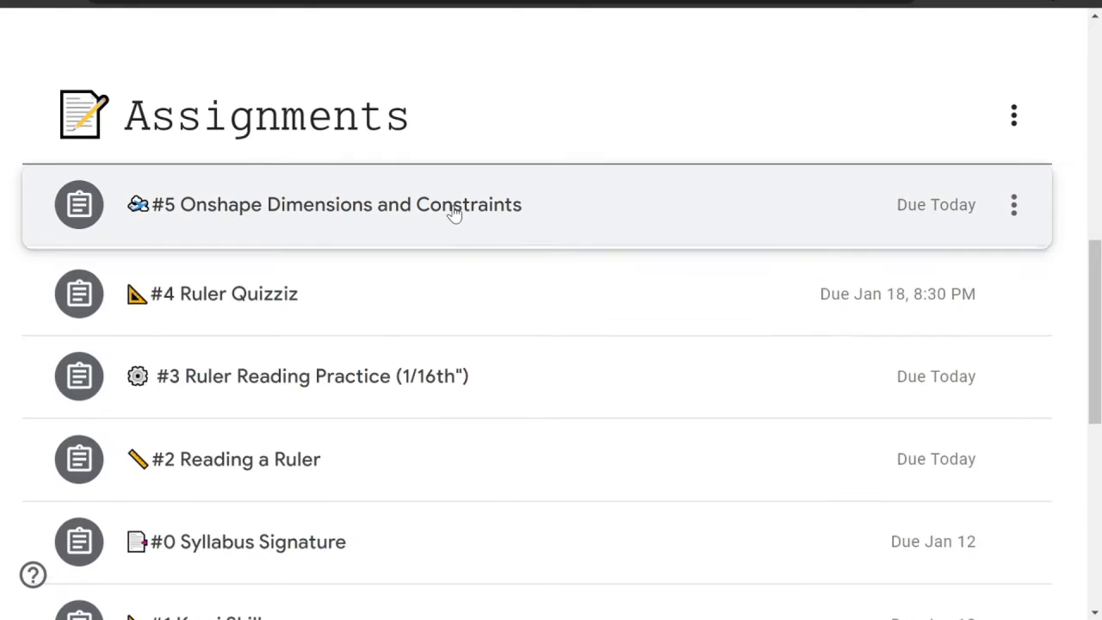
Step: Open the #5 Onshape Dimensions and Constraints assignment and look through the resources in the Onshape Collection
left_click(450, 212)
scroll(450, 380, "down", 3)
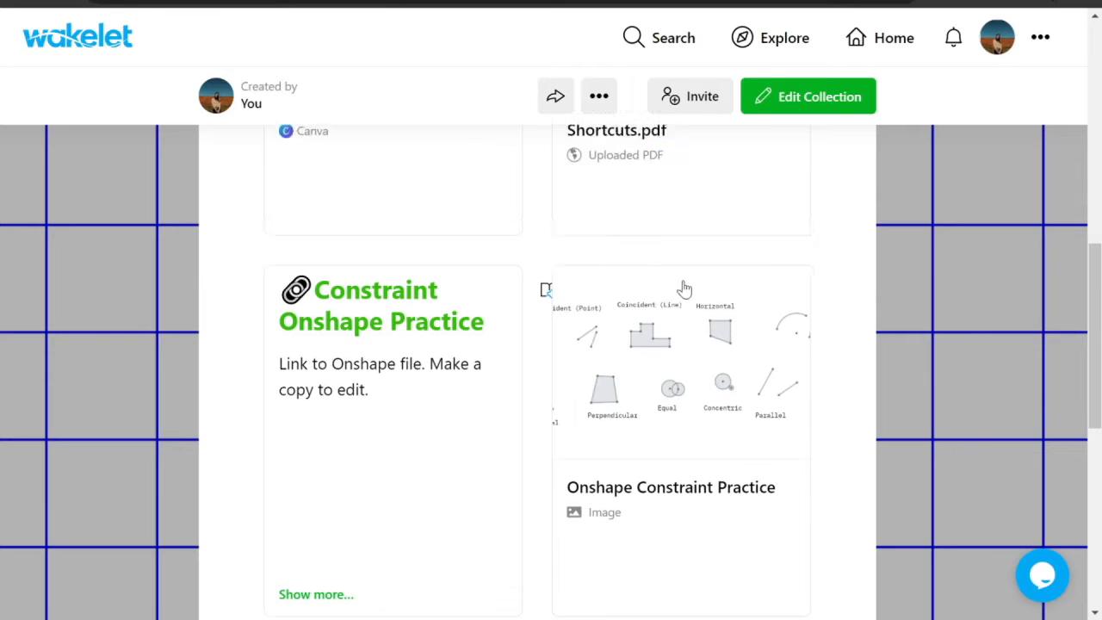
scroll(621, 276, "up", 8)
scroll(631, 284, "down", 5)
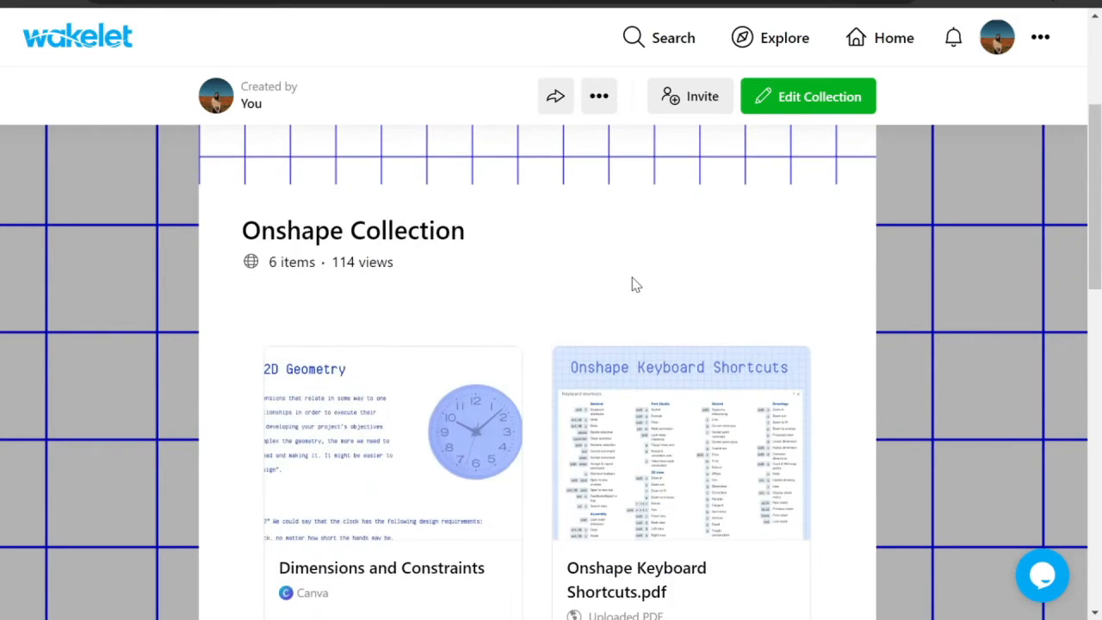
scroll(592, 271, "down", 1)
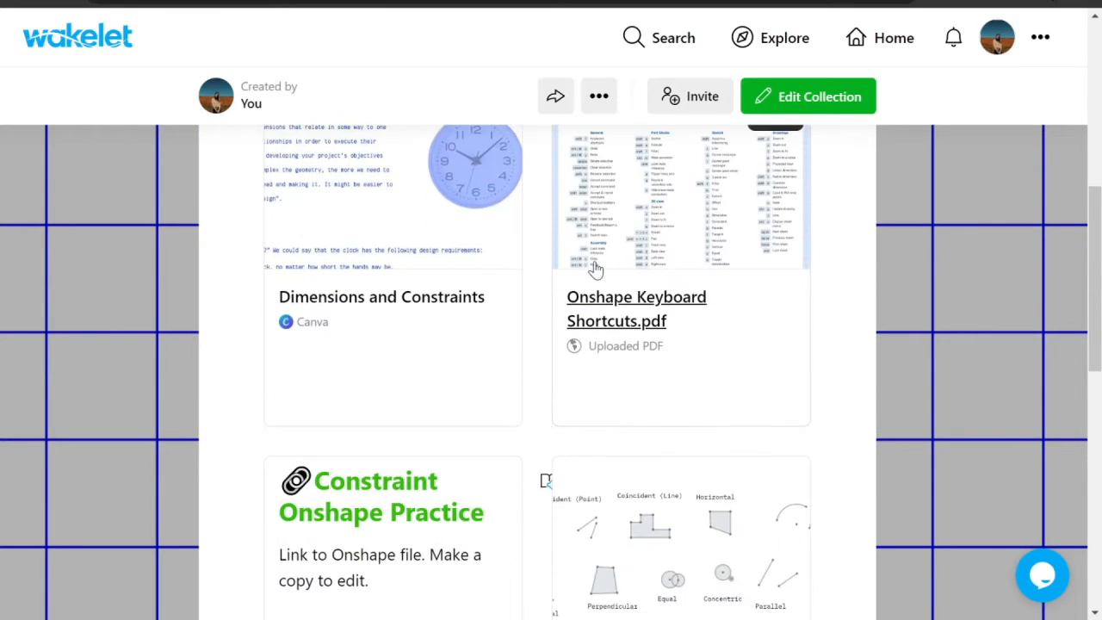
scroll(482, 229, "up", 1)
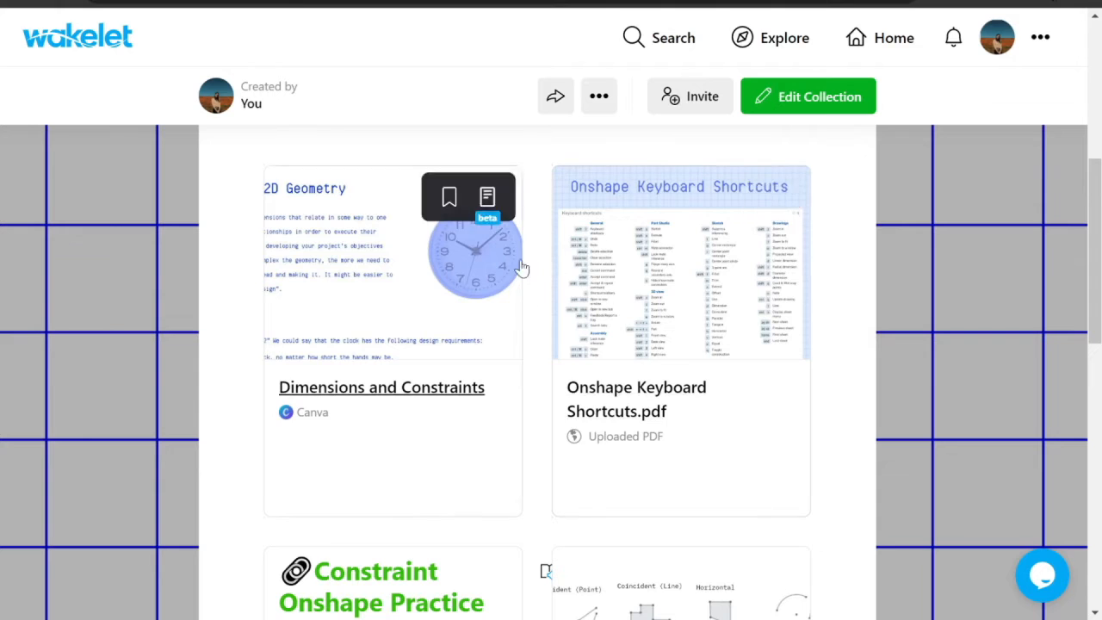
scroll(586, 313, "down", 6)
scroll(595, 321, "down", 2)
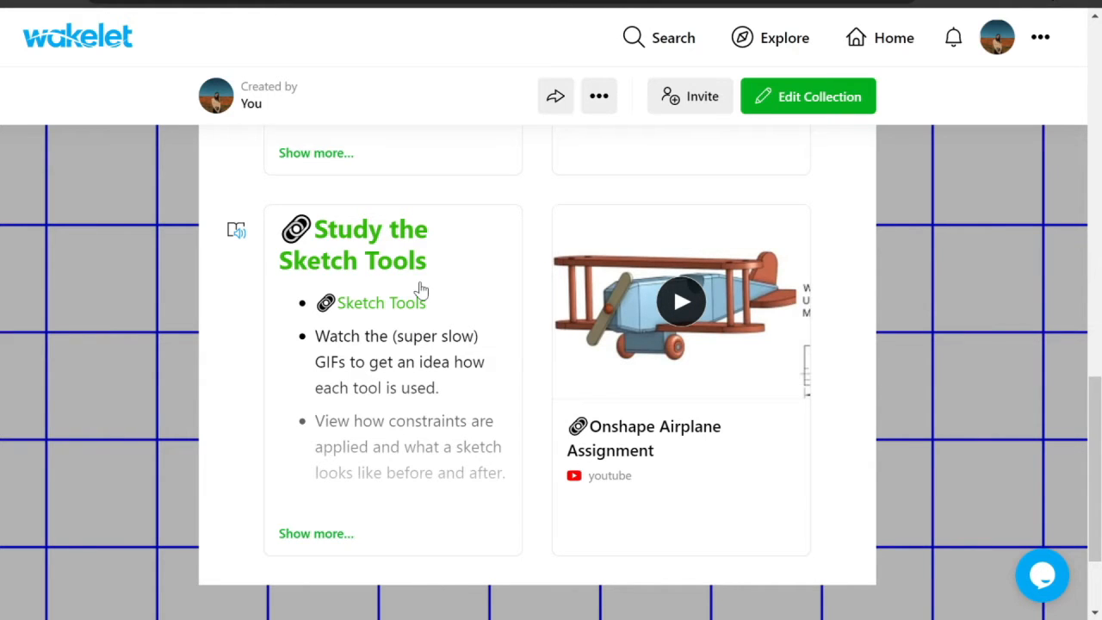
scroll(431, 287, "up", 10)
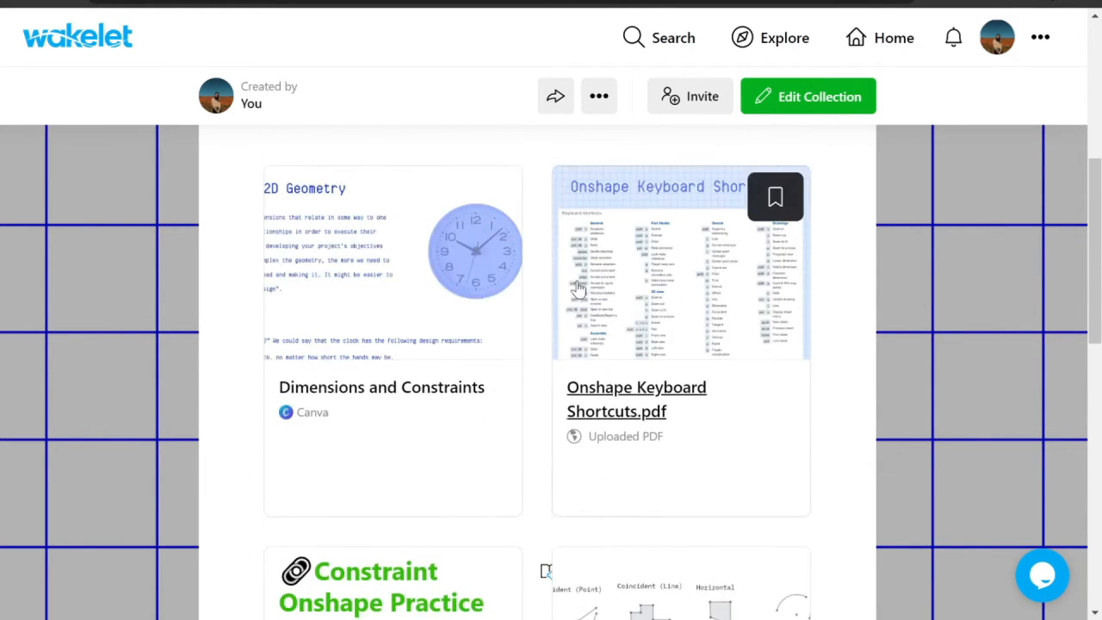
scroll(749, 353, "down", 1)
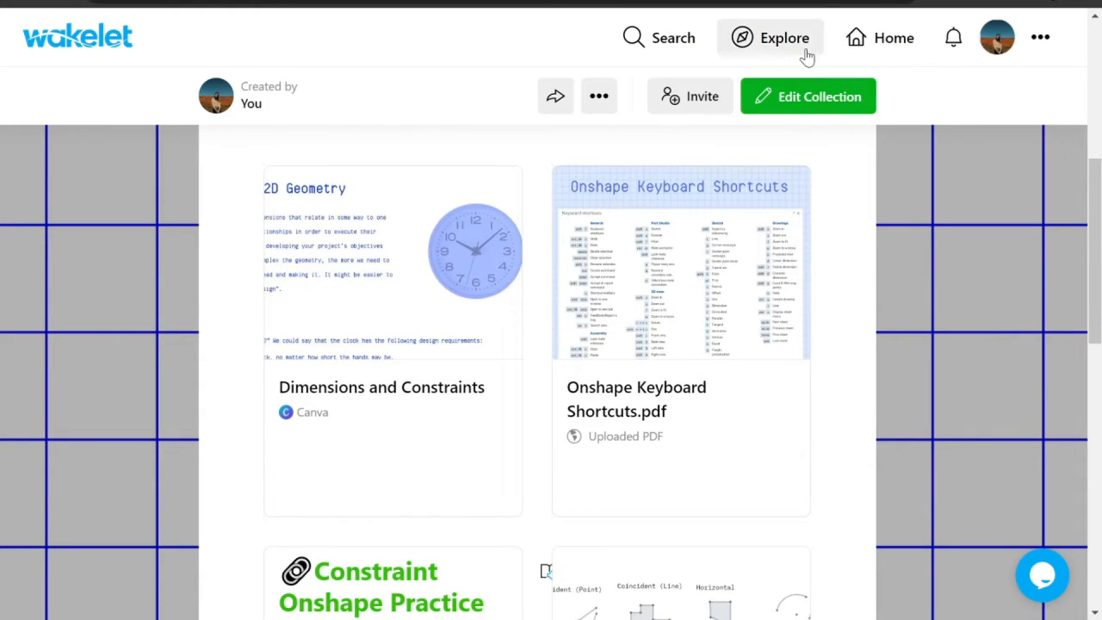
scroll(344, 370, "down", 3)
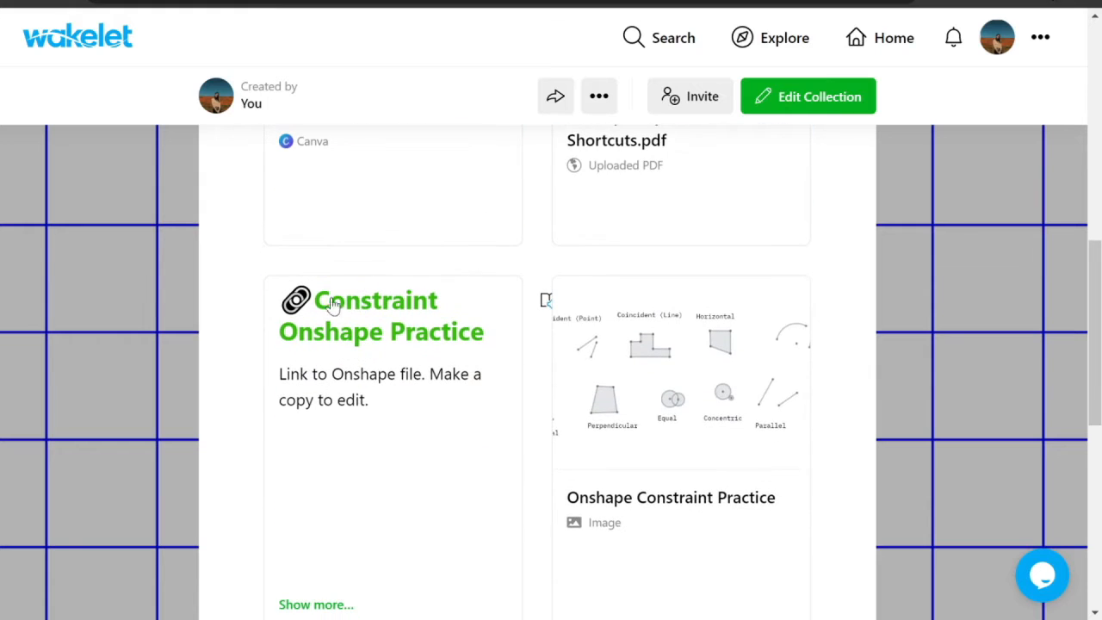
Step: Open the Onshape document linked under Constraint Onshape Practice and show its document options for copying the workspace
left_click(365, 328)
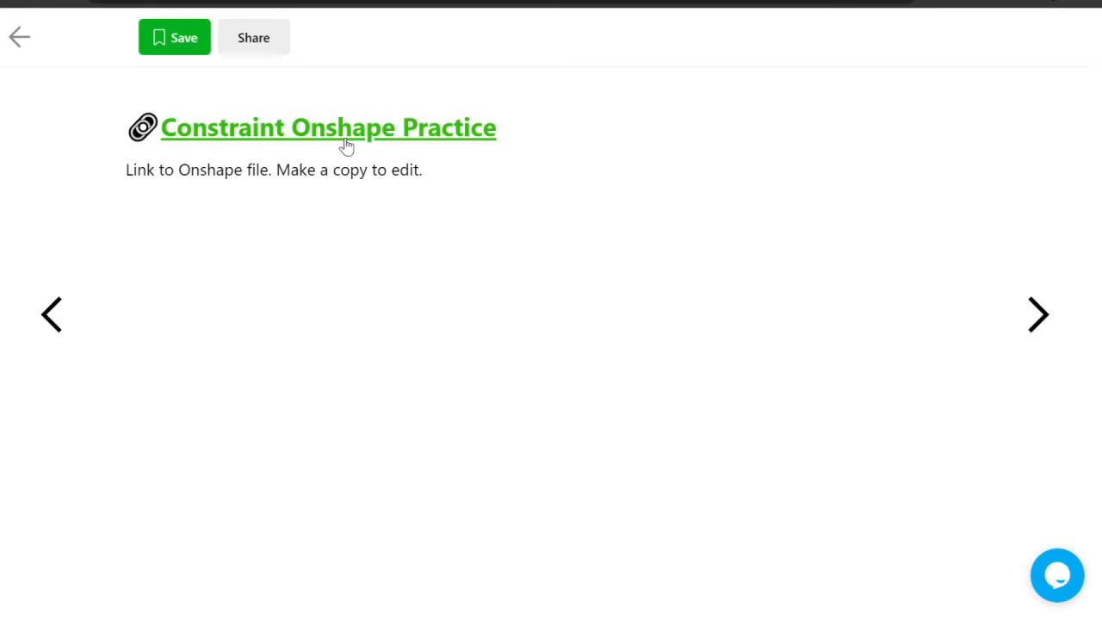
left_click(276, 129)
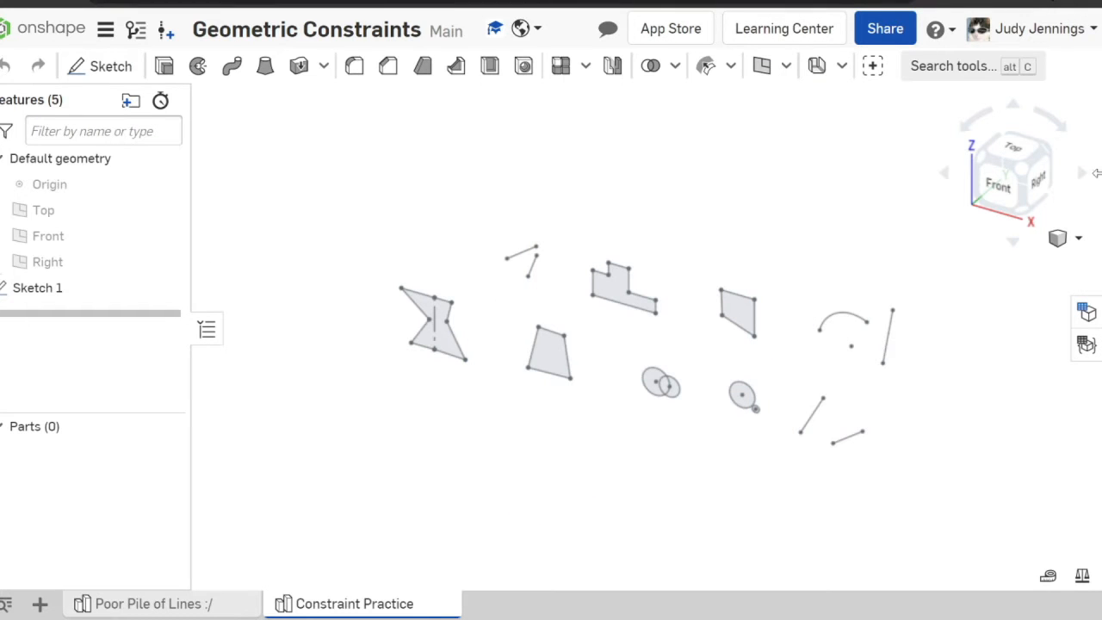
left_click(106, 33)
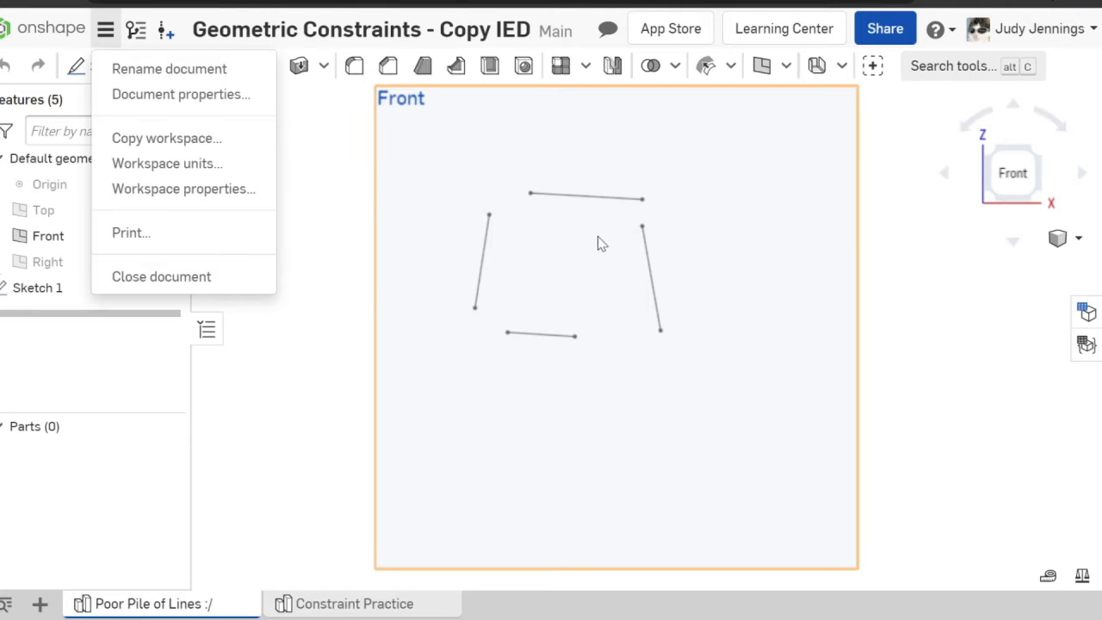
Step: Examine the loose lines in Poor Pile of Lines and the practice shapes in the Constraint Practice Part Studio
scroll(758, 295, "down", 3)
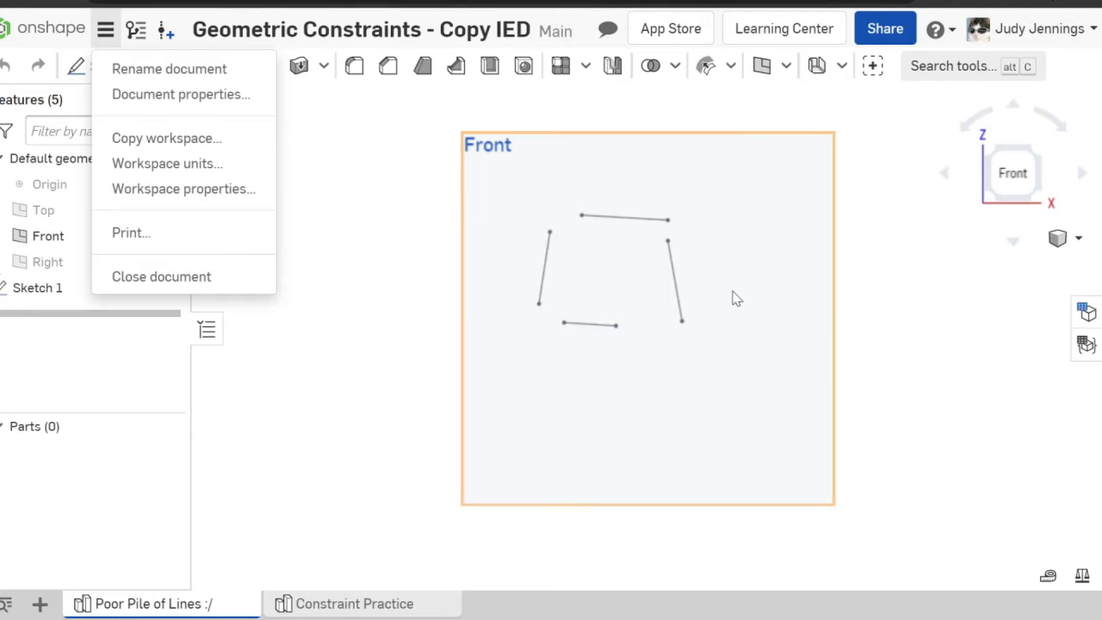
left_click(355, 606)
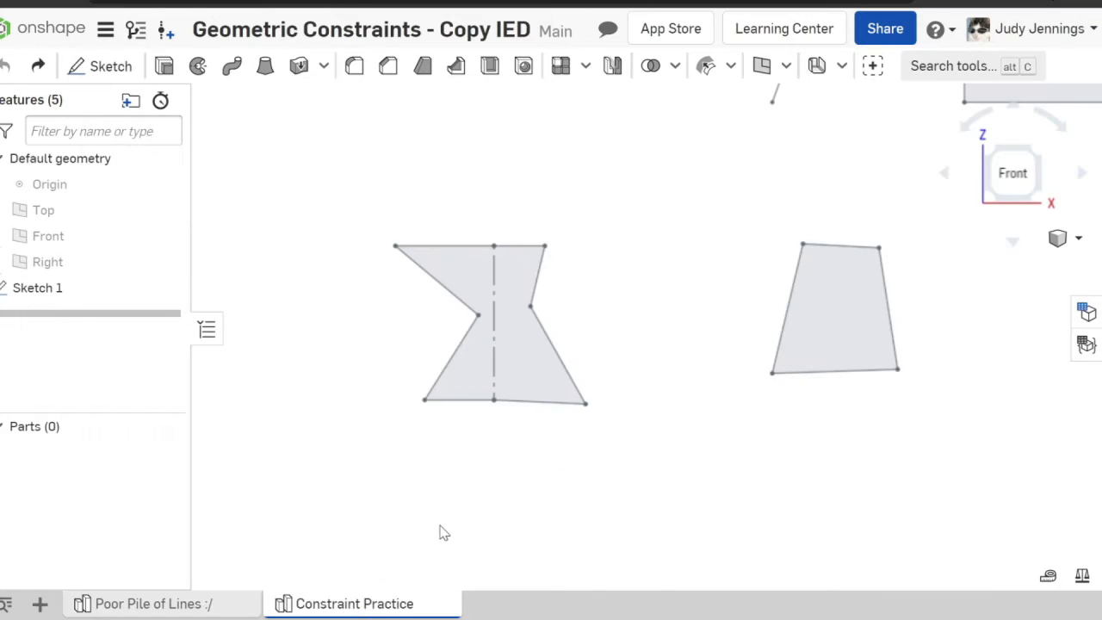
scroll(721, 362, "down", 5)
scroll(713, 387, "up", 5)
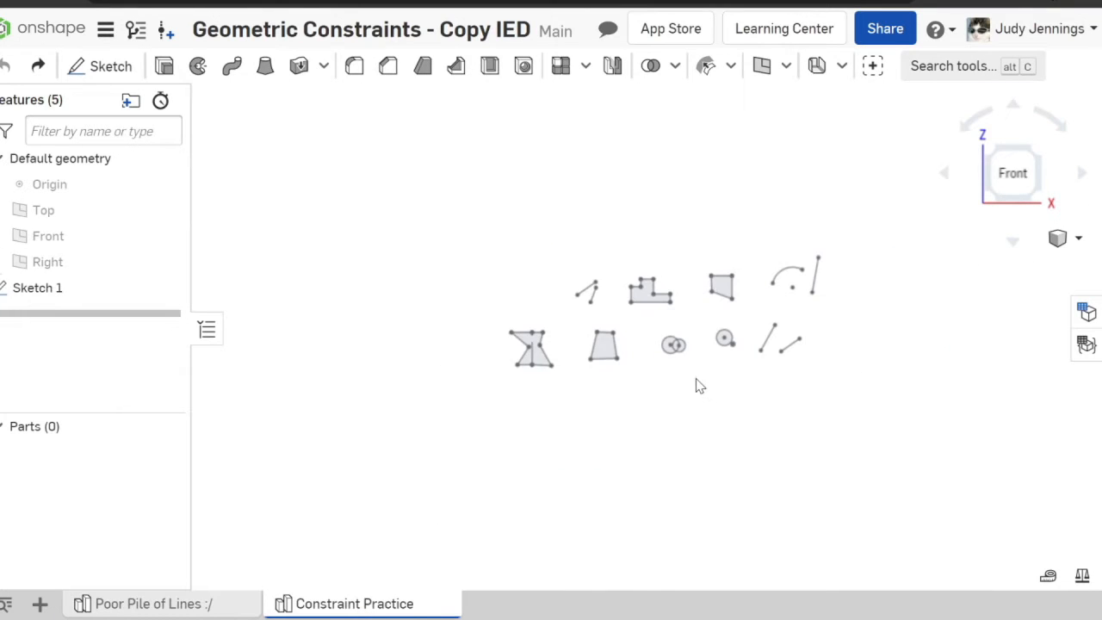
scroll(704, 383, "down", 2)
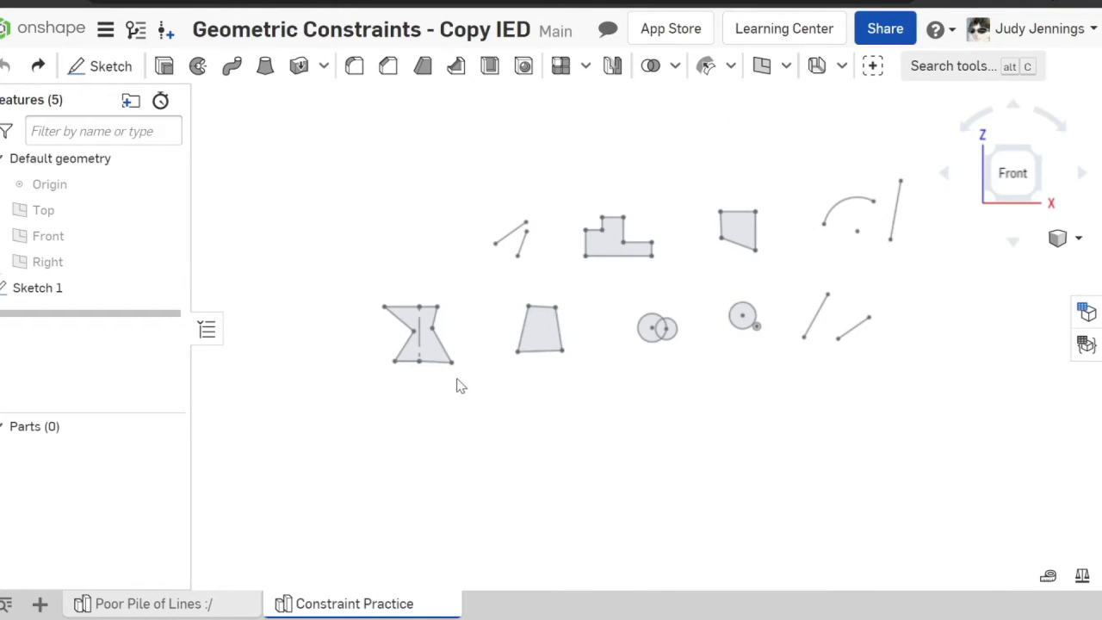
Step: Return to the Poor Pile of Lines Part Studio and open Sketch 1 for editing
left_click(151, 604)
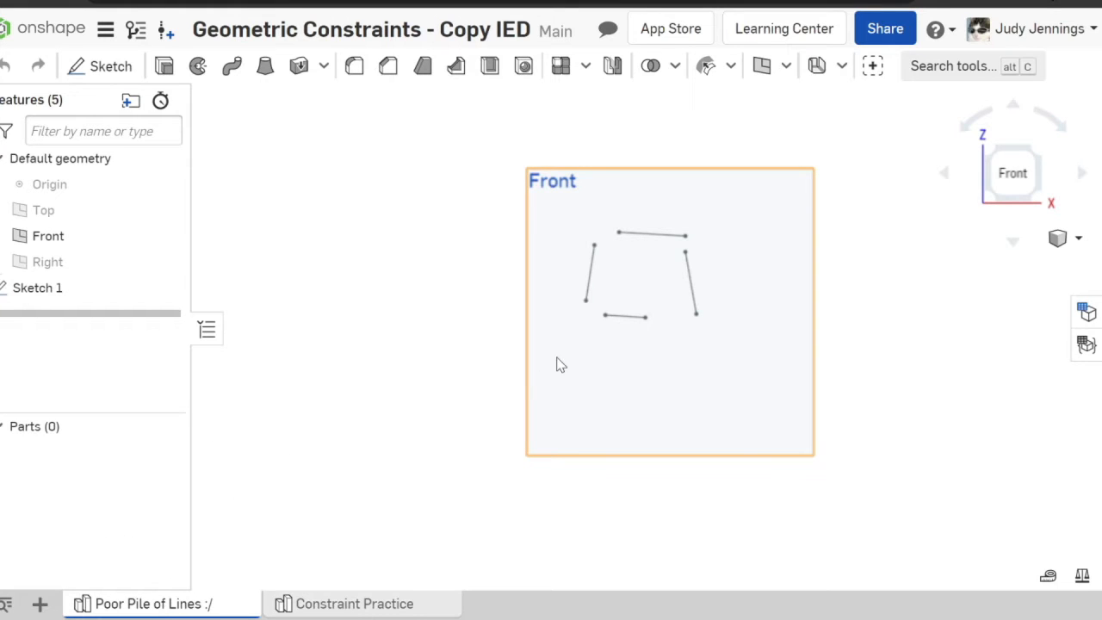
scroll(612, 306, "up", 5)
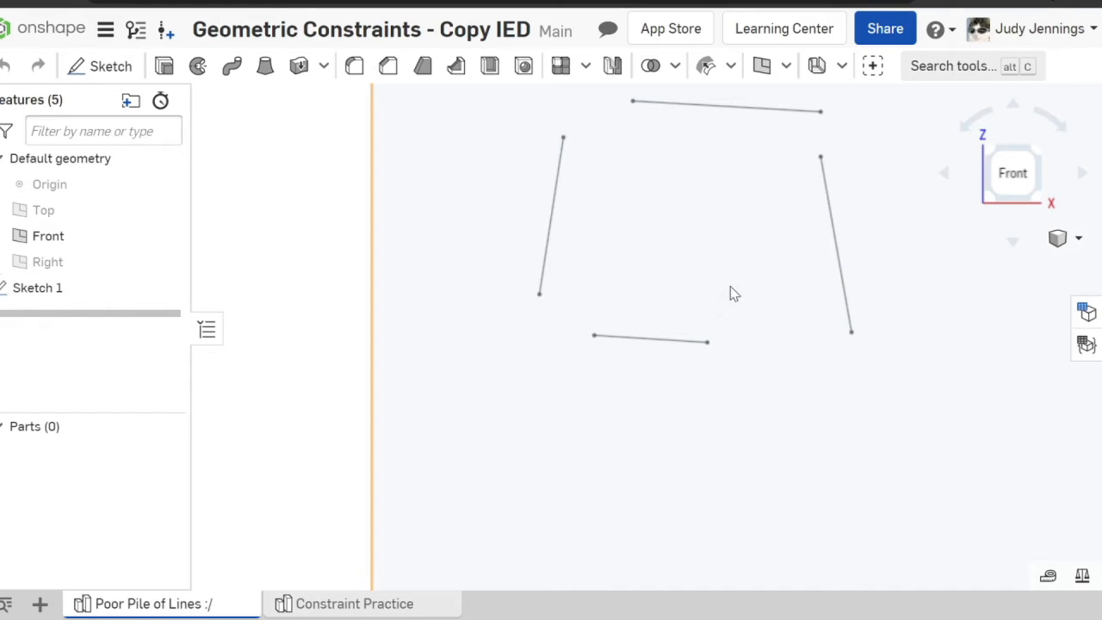
scroll(837, 307, "down", 3)
middle_click_drag(809, 325, 783, 331)
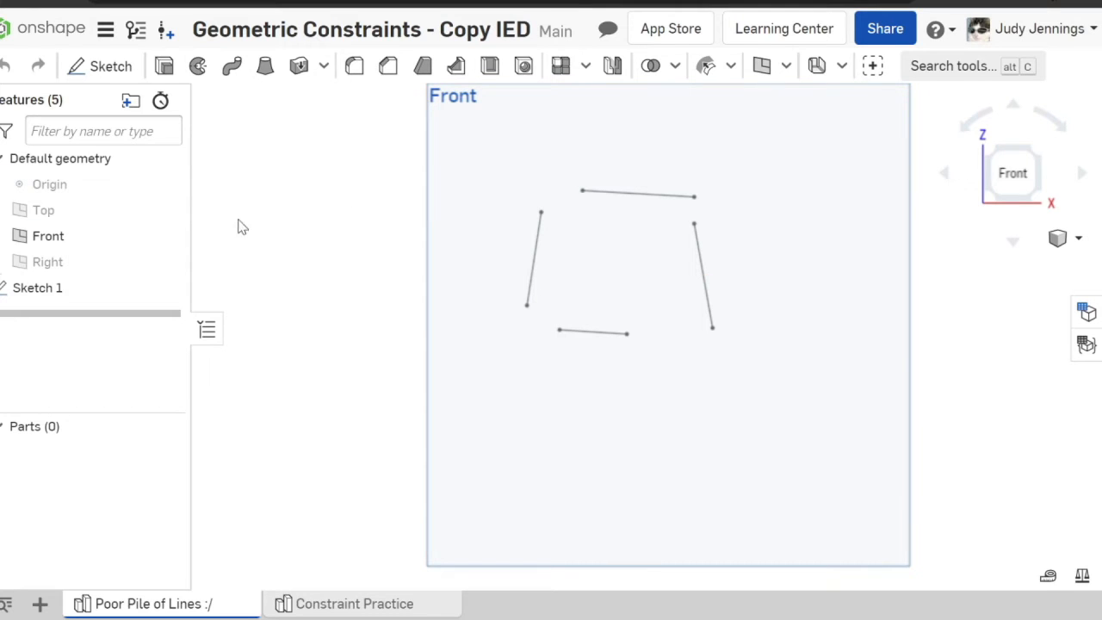
double_click(119, 297)
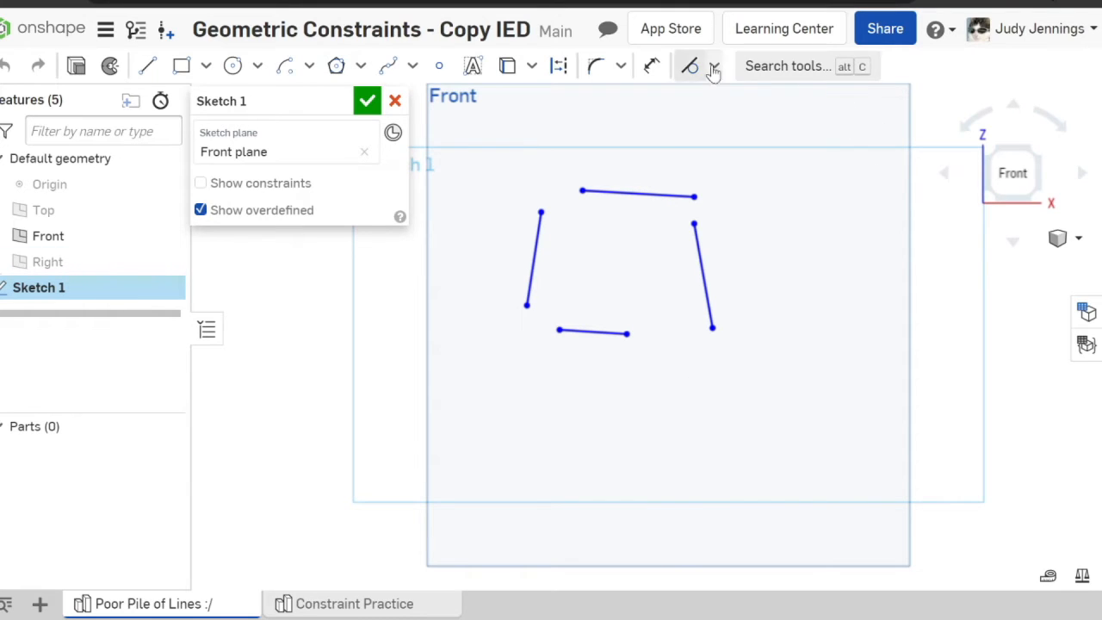
Step: Apply a Coincident constraint between the top line's right endpoint and the right line's upper endpoint
left_click(695, 197)
left_click(695, 226)
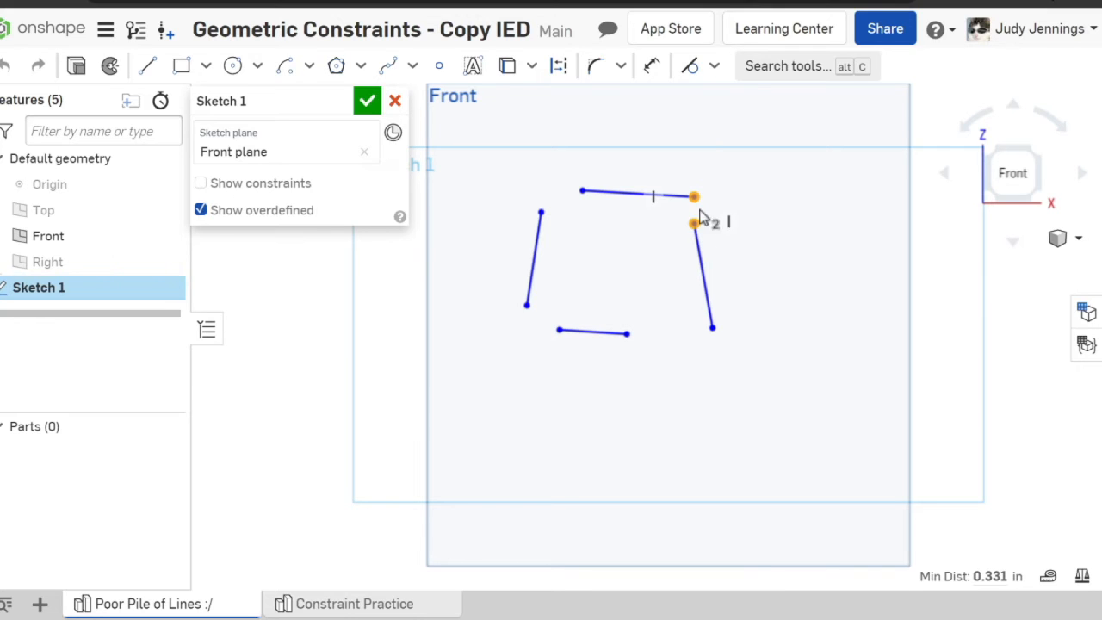
left_click(716, 67)
left_click(741, 104)
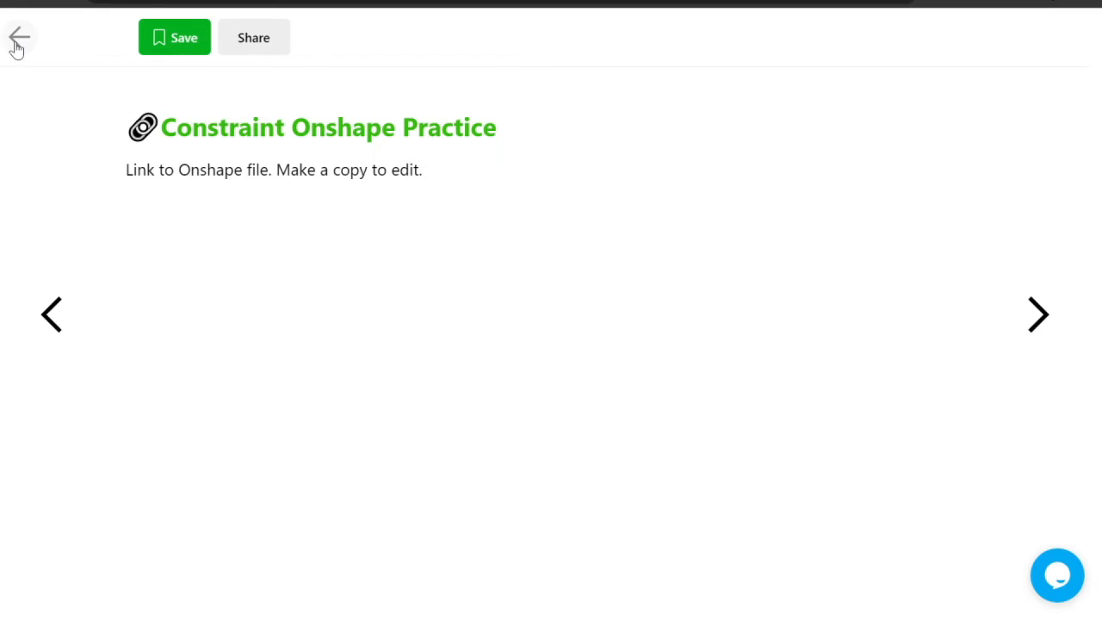
Step: Go back to the Wakelet Onshape Collection and review the Study the Sketch Tools resource before returning to the Onshape sketch
left_click(14, 42)
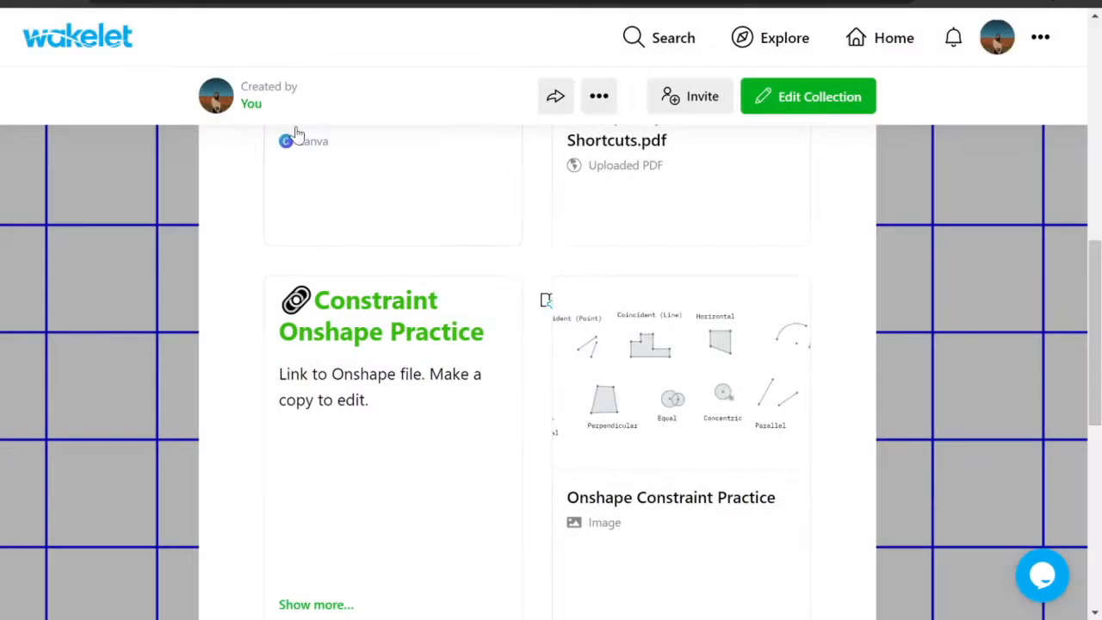
scroll(538, 284, "up", 5)
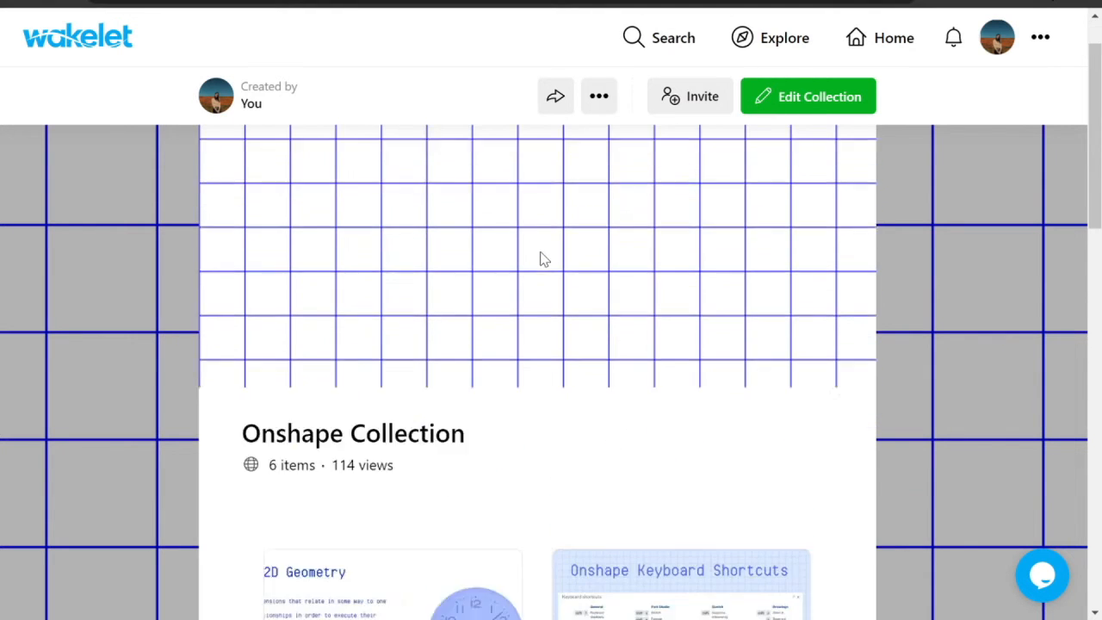
scroll(538, 263, "down", 6)
scroll(538, 267, "down", 8)
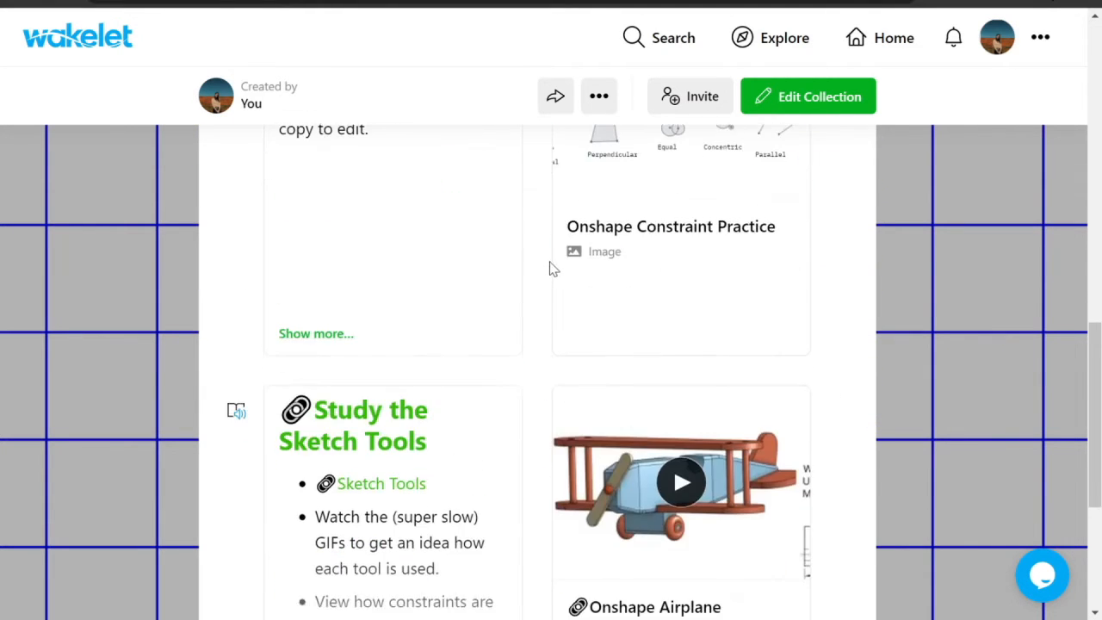
scroll(431, 281, "up", 1)
left_click(385, 251)
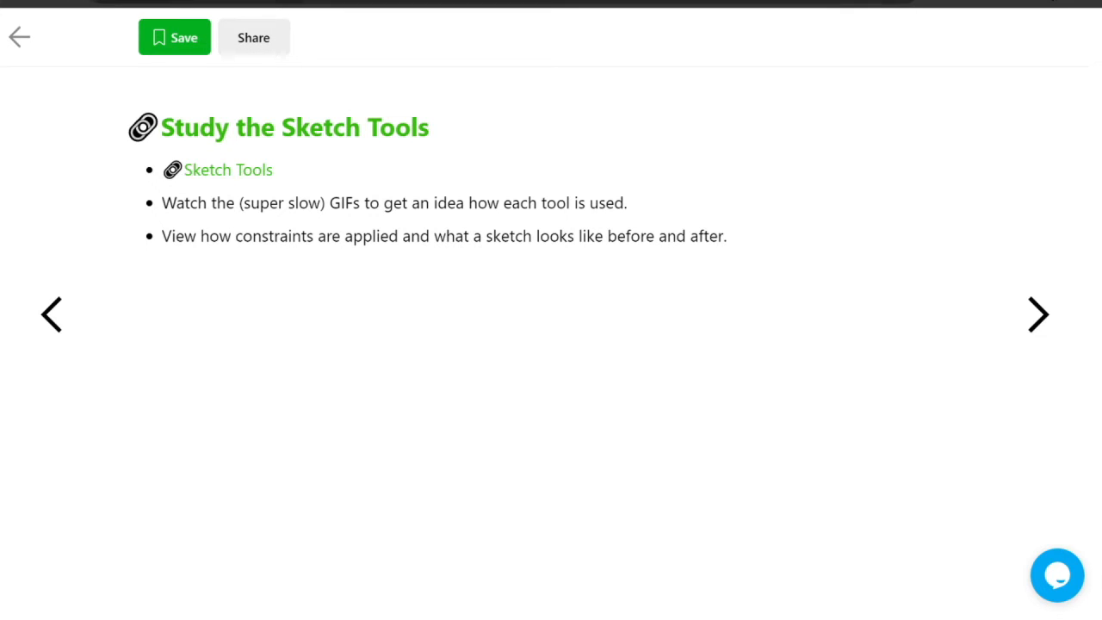
left_click(17, 38)
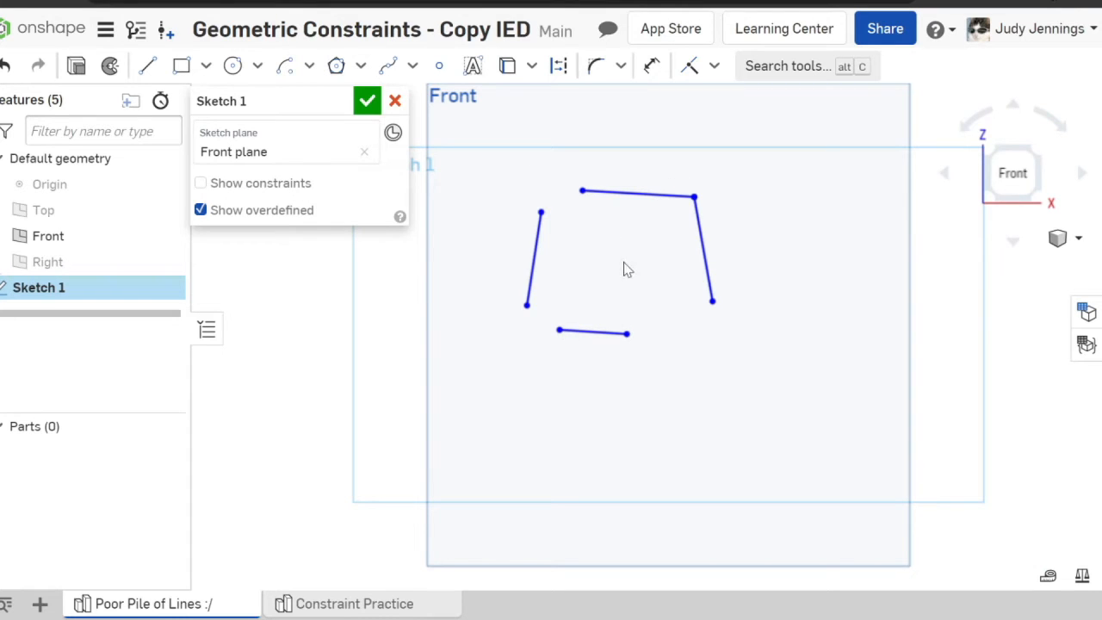
Step: Make the right line's lower endpoint coincident with the bottom line's right endpoint
left_click(714, 303)
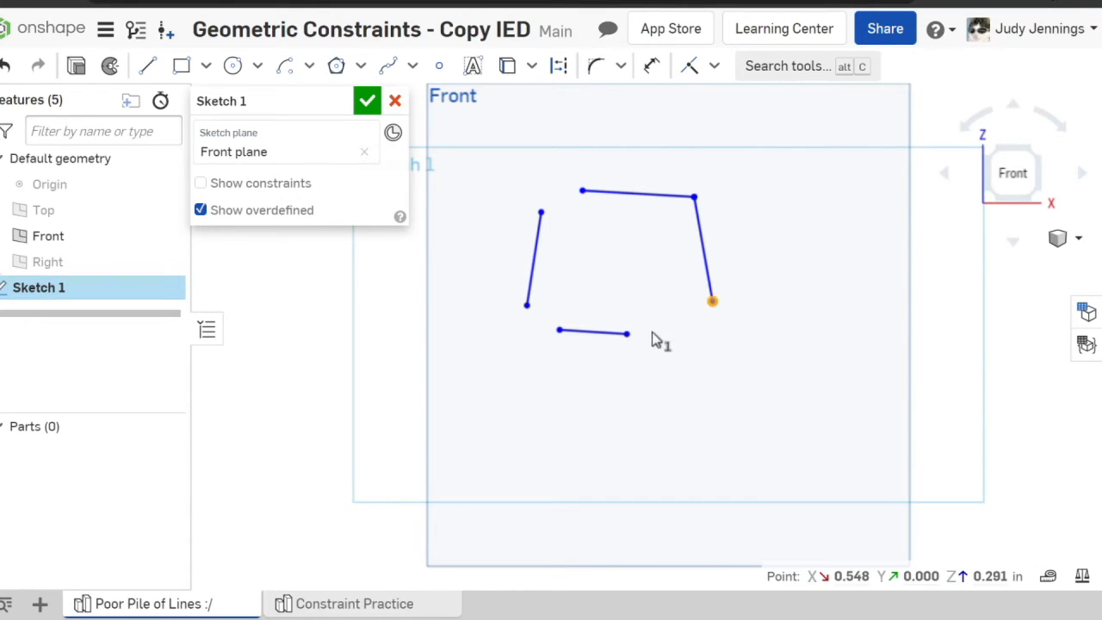
left_click(627, 333)
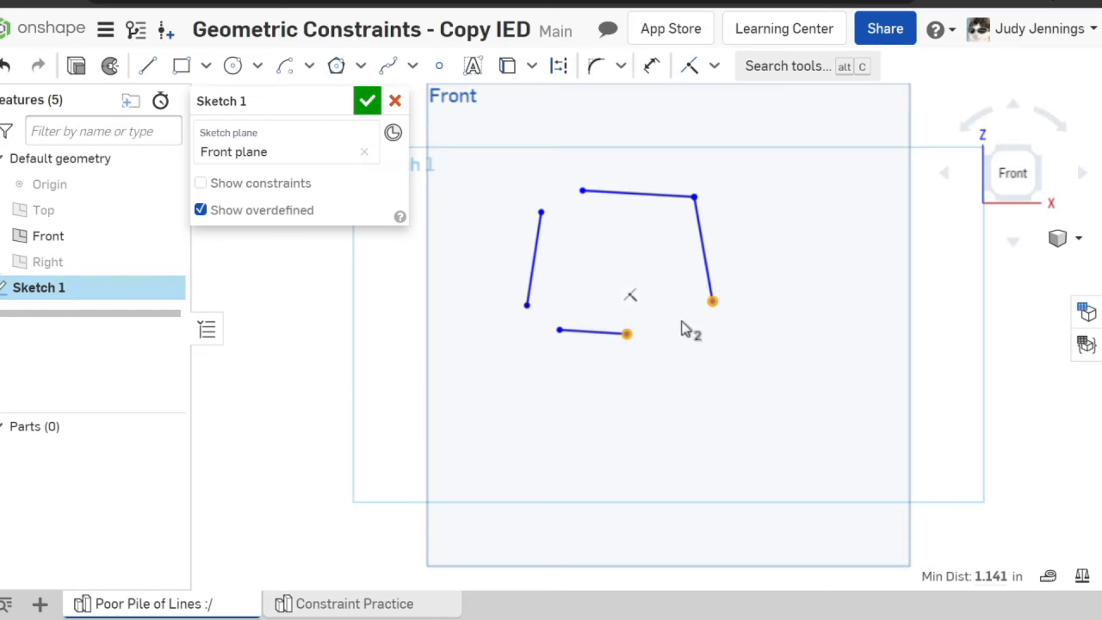
left_click(690, 65)
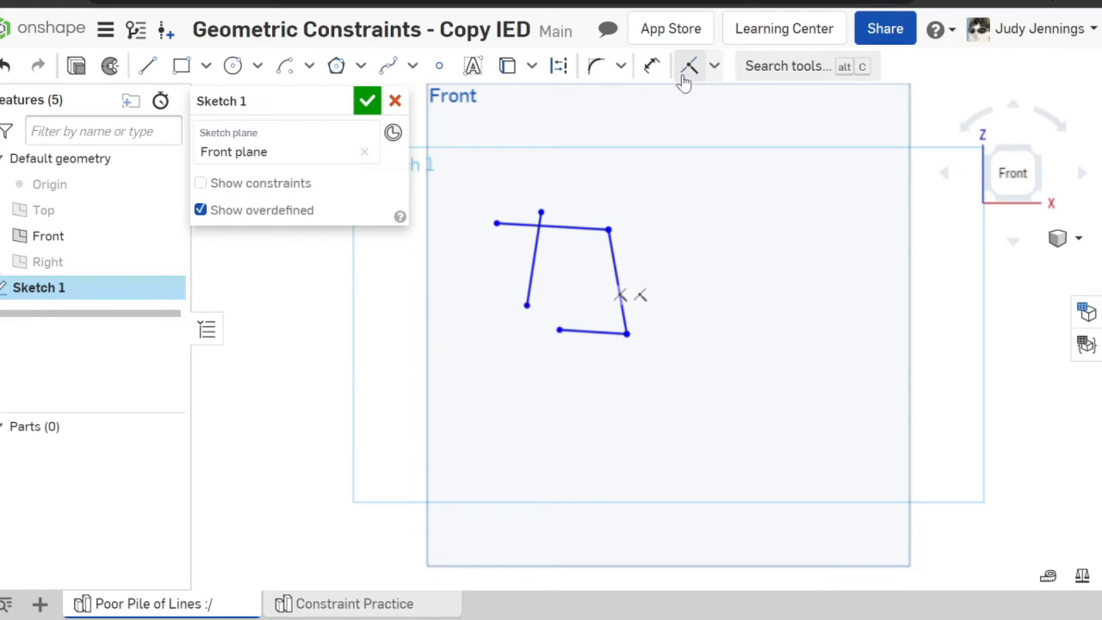
Step: Make the bottom line's left endpoint coincident with the left line's lower endpoint
left_click(561, 332)
left_click(529, 307)
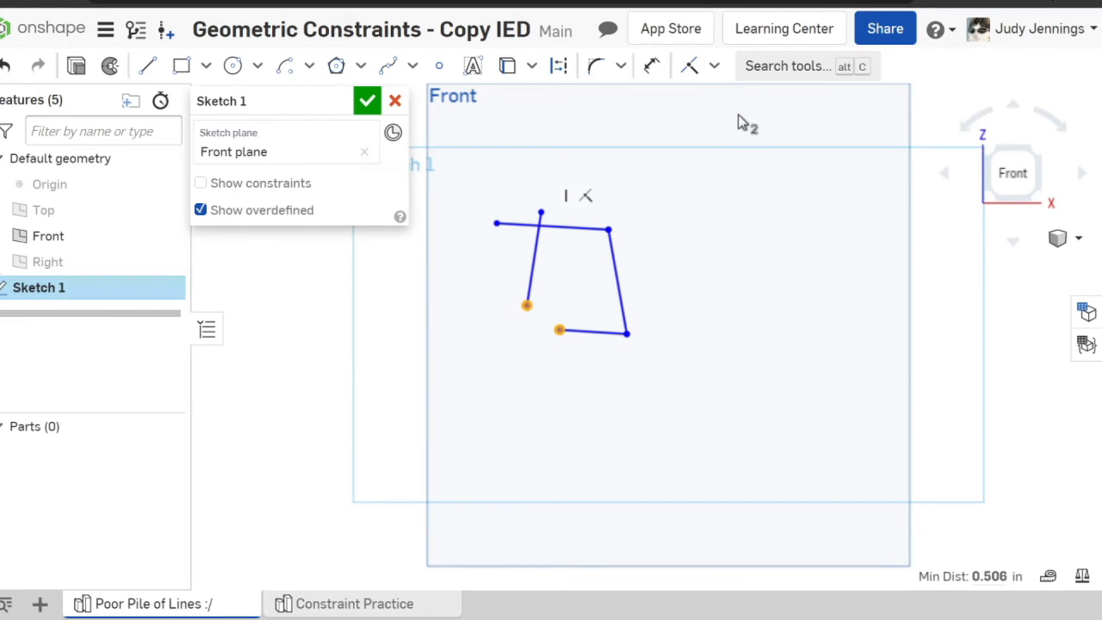
left_click(692, 66)
Step: Close the four-sided shape by making the left line's upper endpoint coincident with the top line's left endpoint
left_click(540, 212)
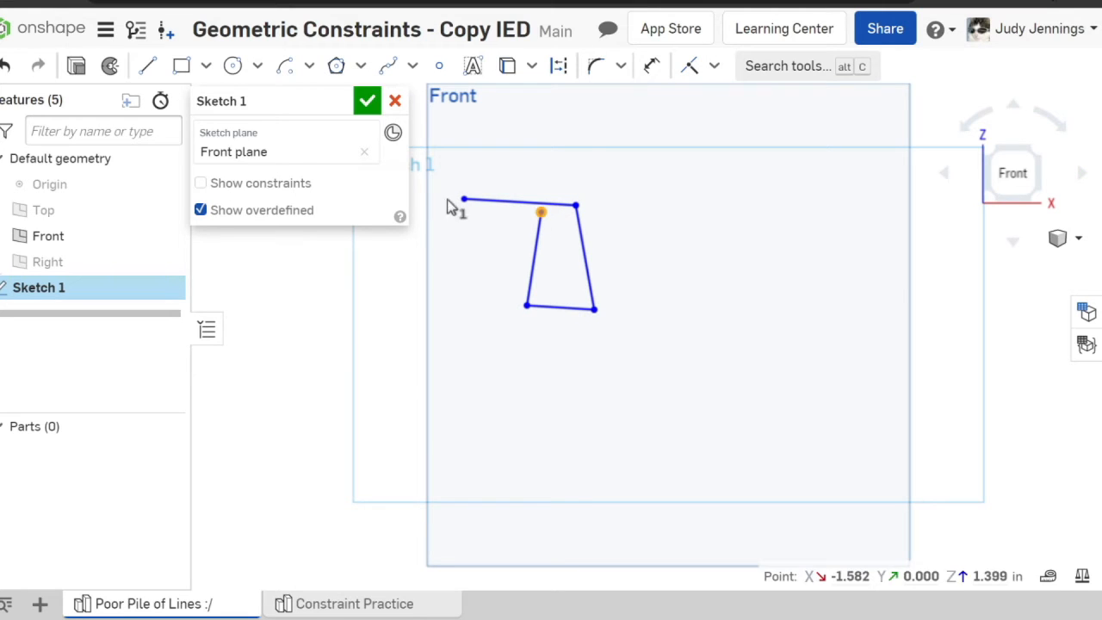
left_click(464, 199)
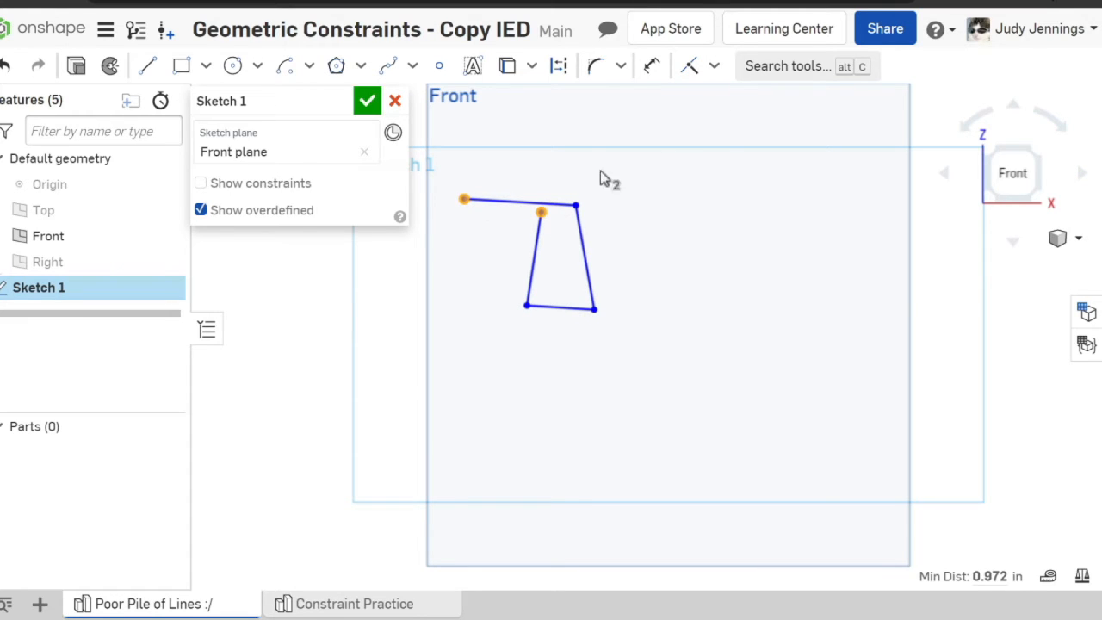
left_click(690, 66)
Step: Make the right line perpendicular to the bottom line of the closed four-sided shape
scroll(536, 271, "up", 2)
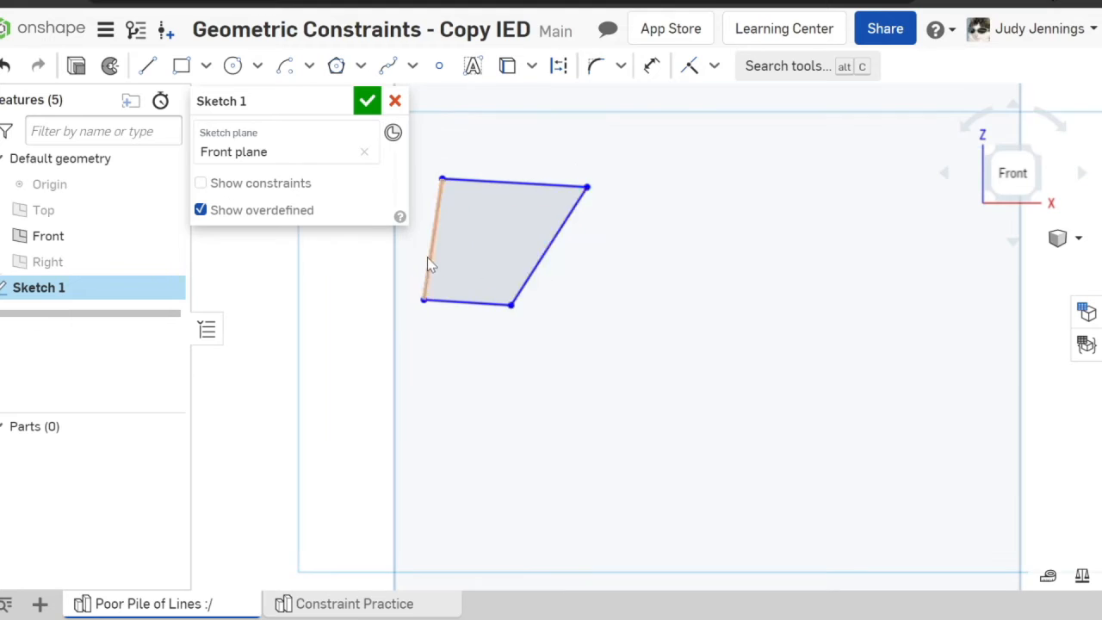
mouse_move(472, 287)
middle_mouse_down()
mouse_move(594, 322)
mouse_move(548, 273)
middle_mouse_up()
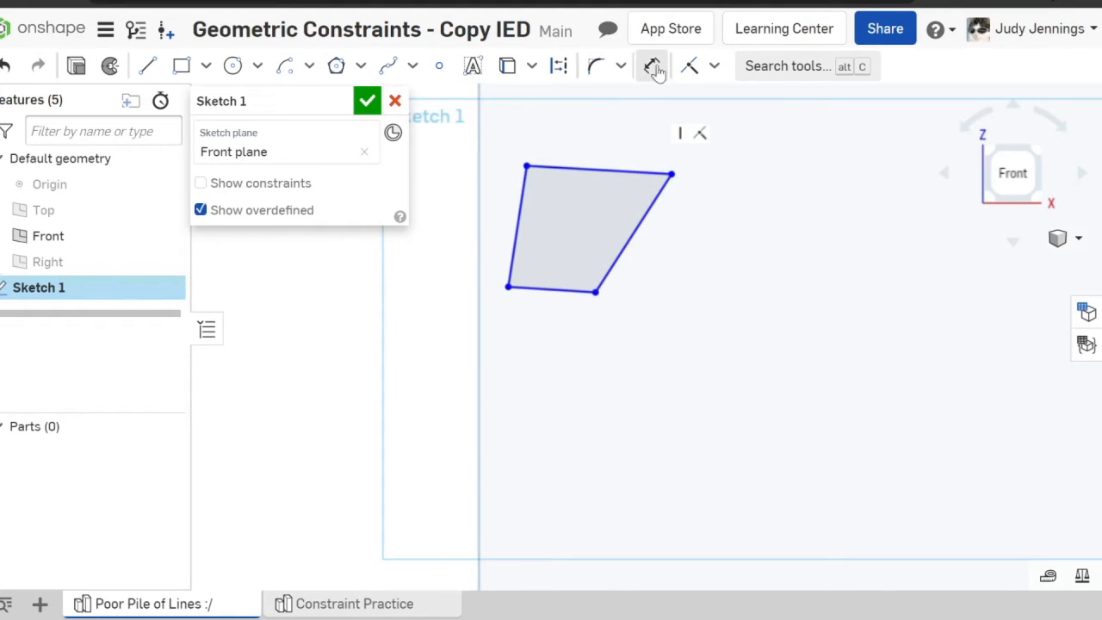
left_click(603, 281)
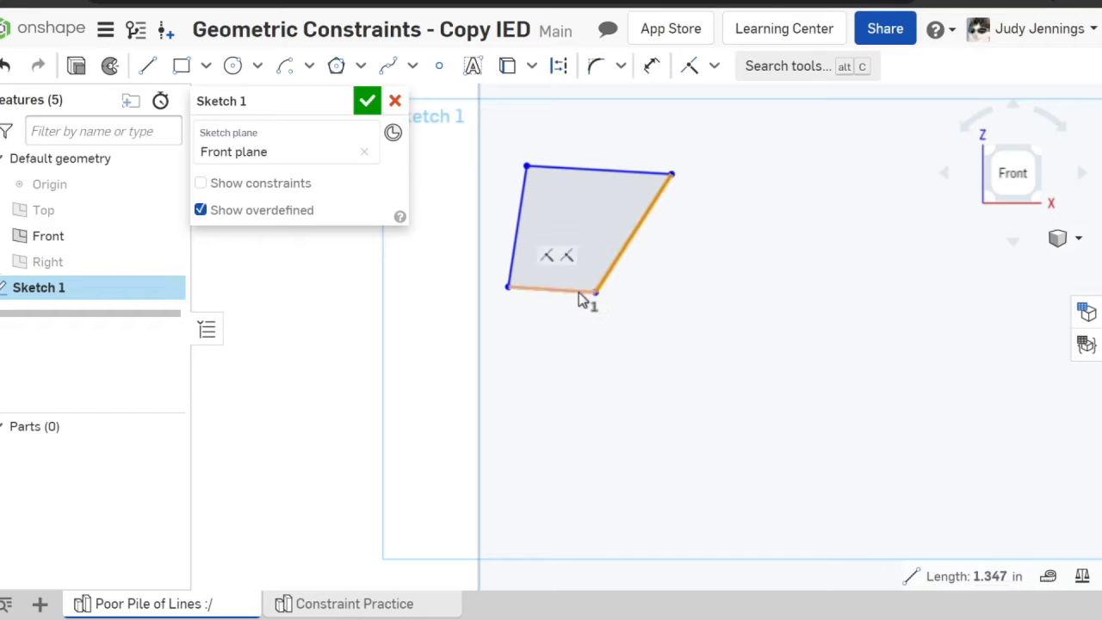
left_click(583, 293)
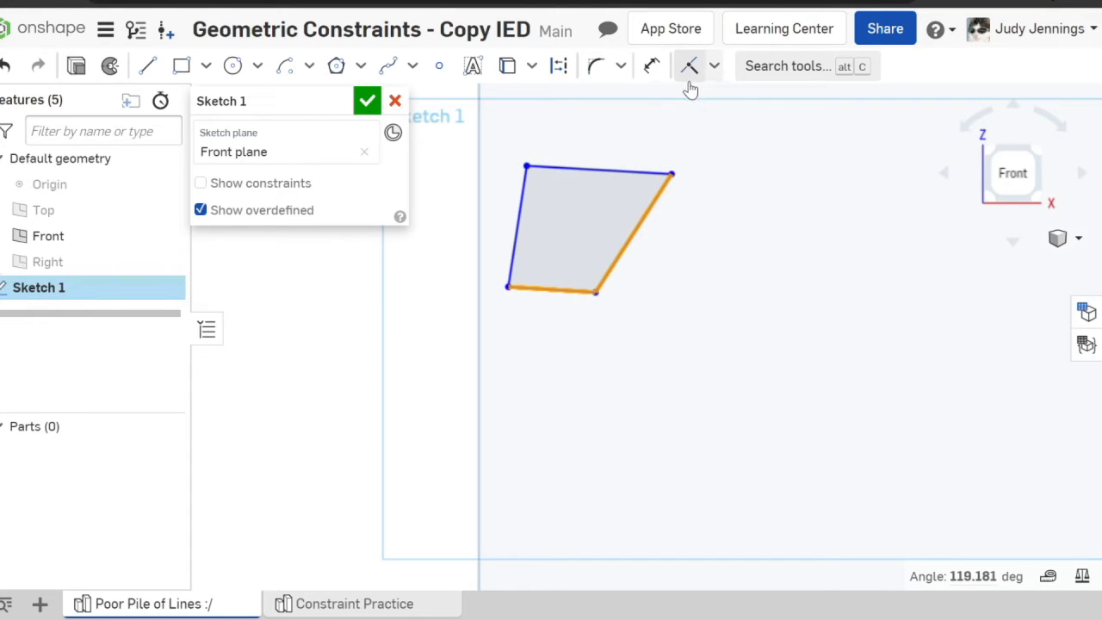
left_click(714, 68)
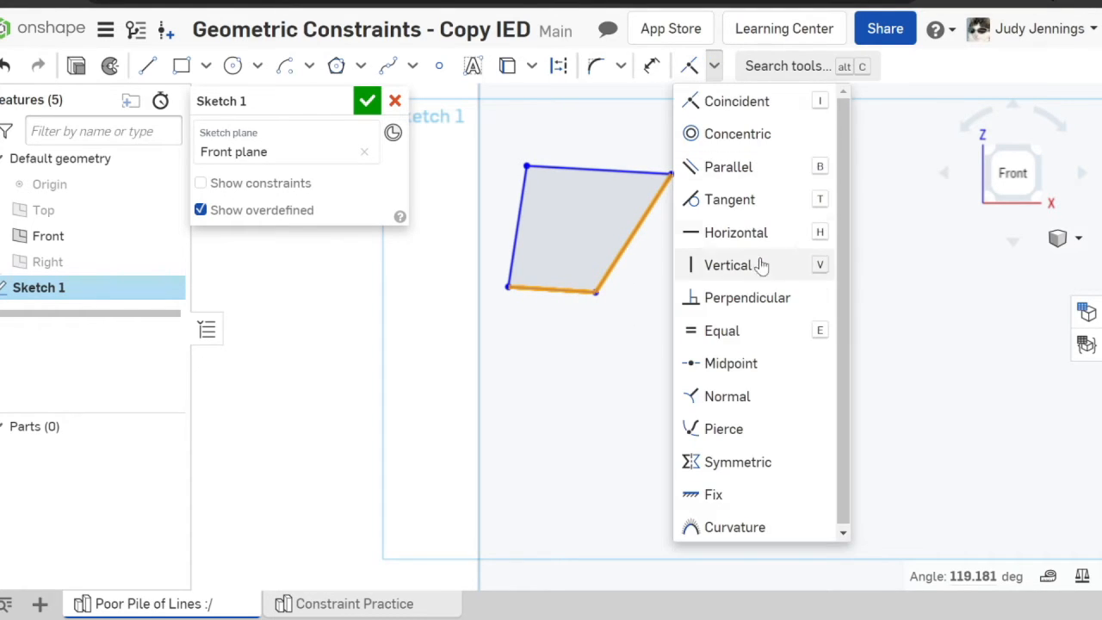
left_click(762, 299)
Step: Make the top line perpendicular to the right line and to the left line
left_click(606, 179)
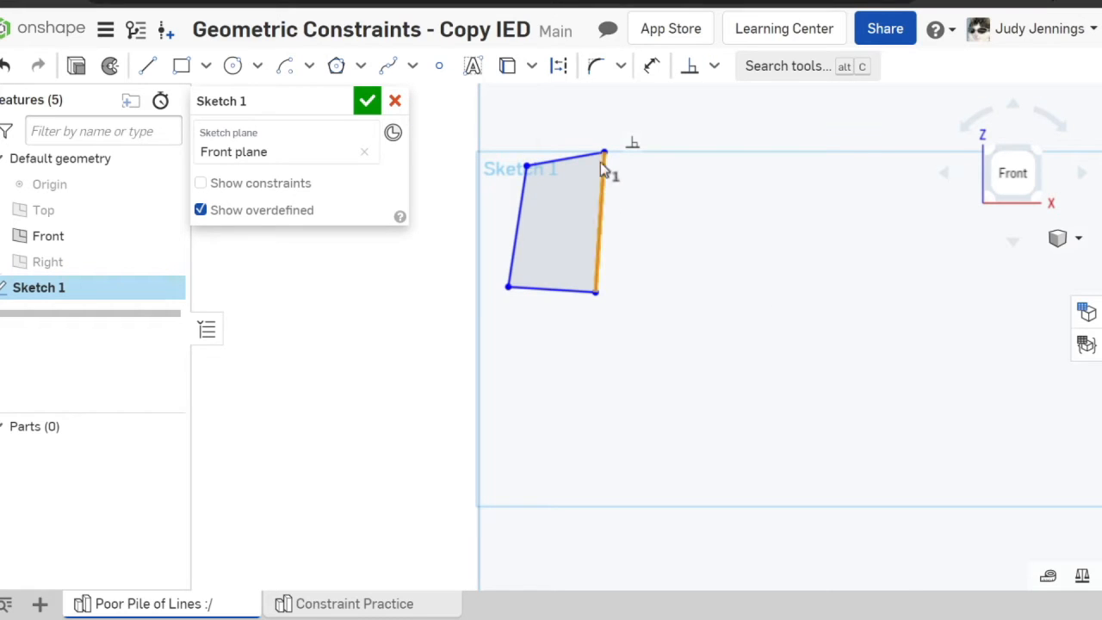
left_click(579, 165)
left_click(690, 67)
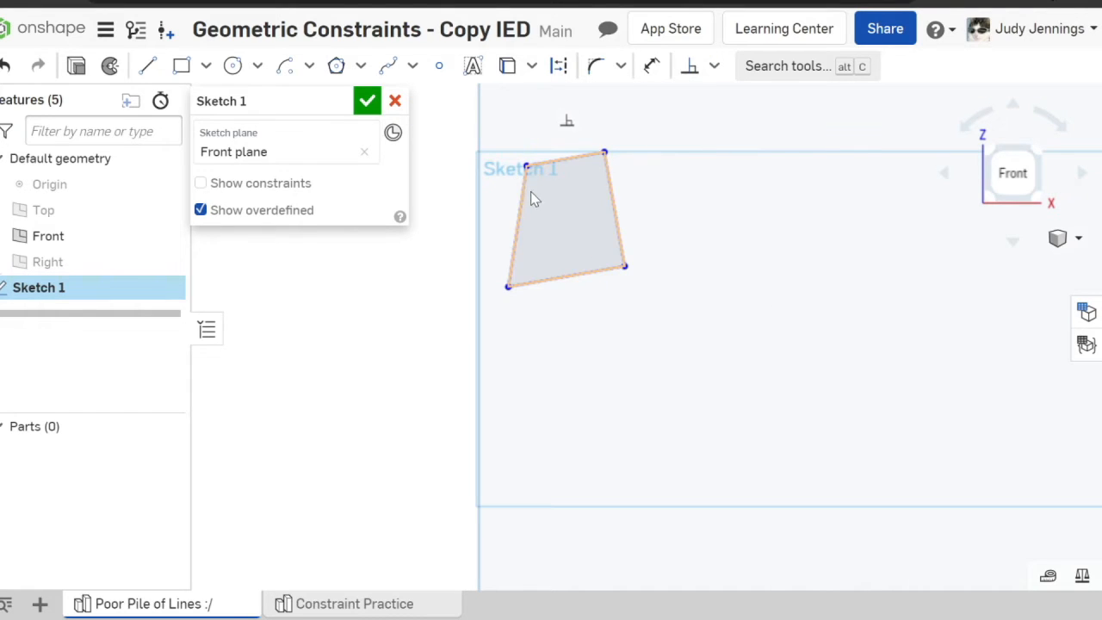
left_click(553, 167)
left_click(523, 195)
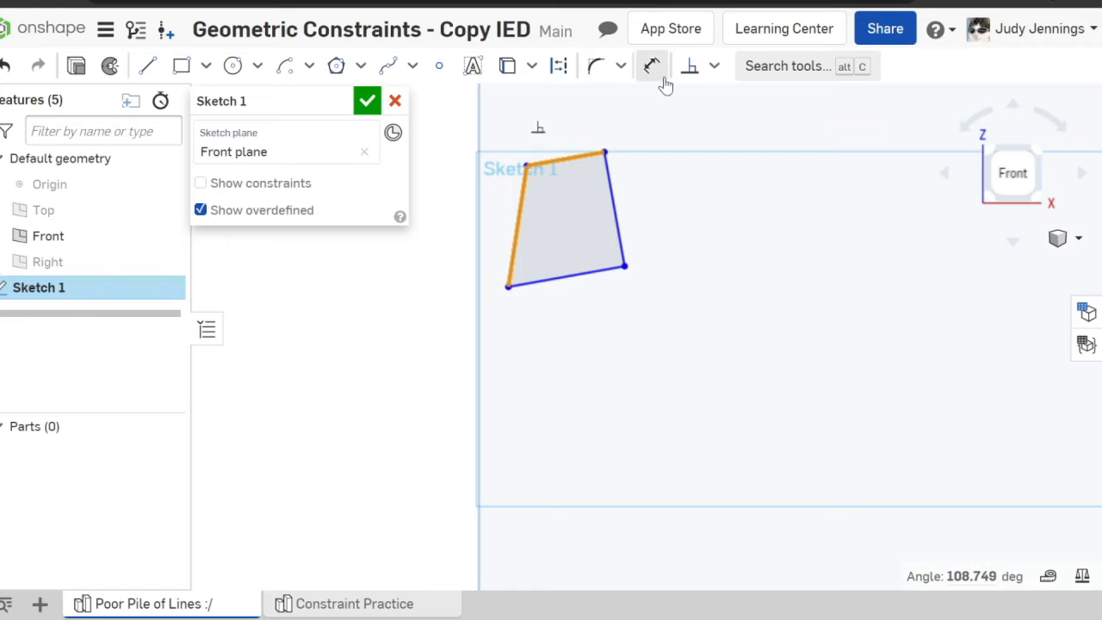
left_click(690, 75)
Step: Make the left line perpendicular to the bottom line, and show the sketch's constraints briefly to check them before hiding them
left_click(517, 239)
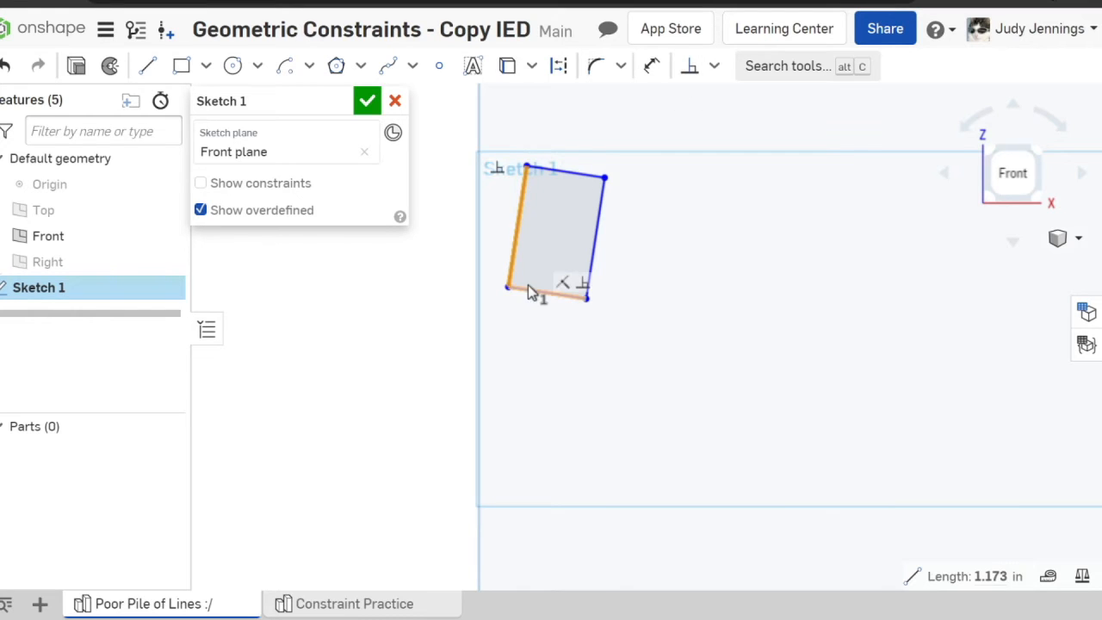
left_click(527, 295)
left_click(692, 73)
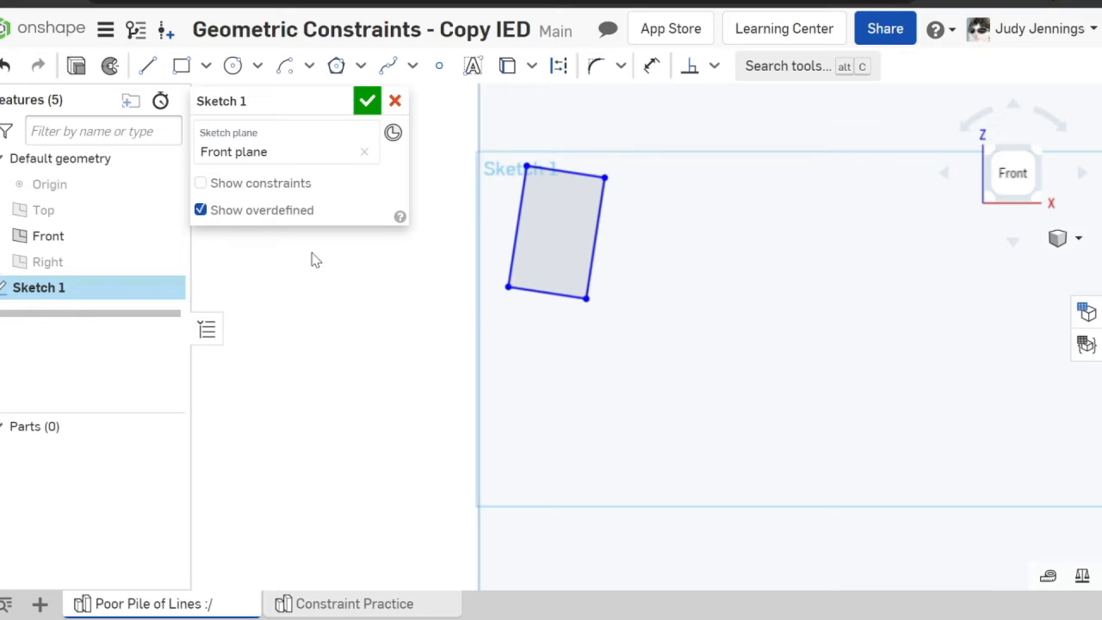
left_click(202, 184)
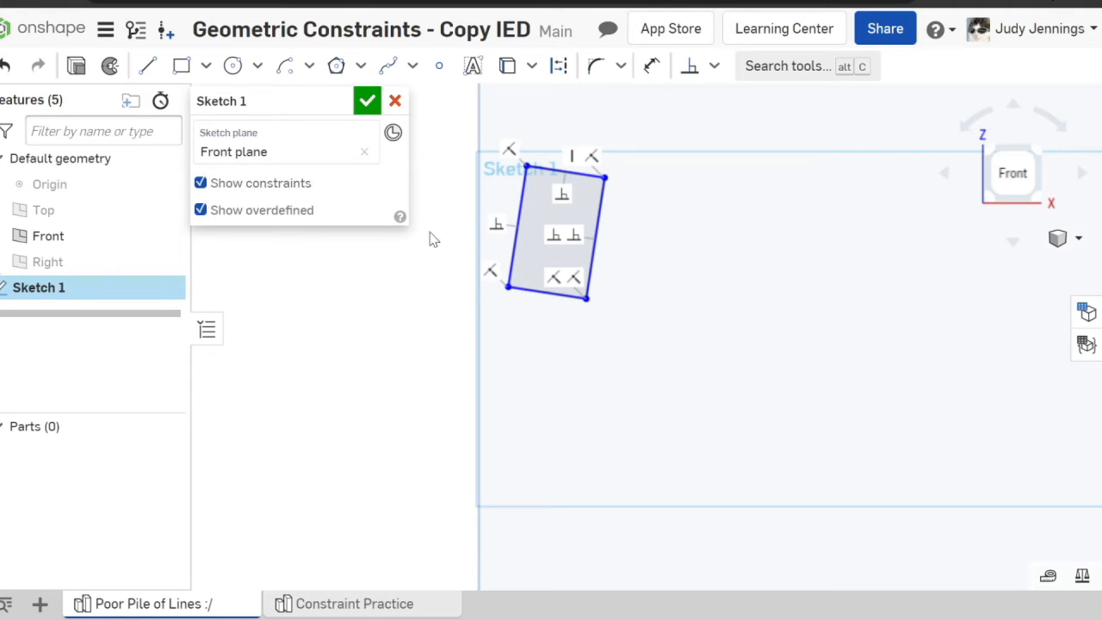
left_click(201, 183)
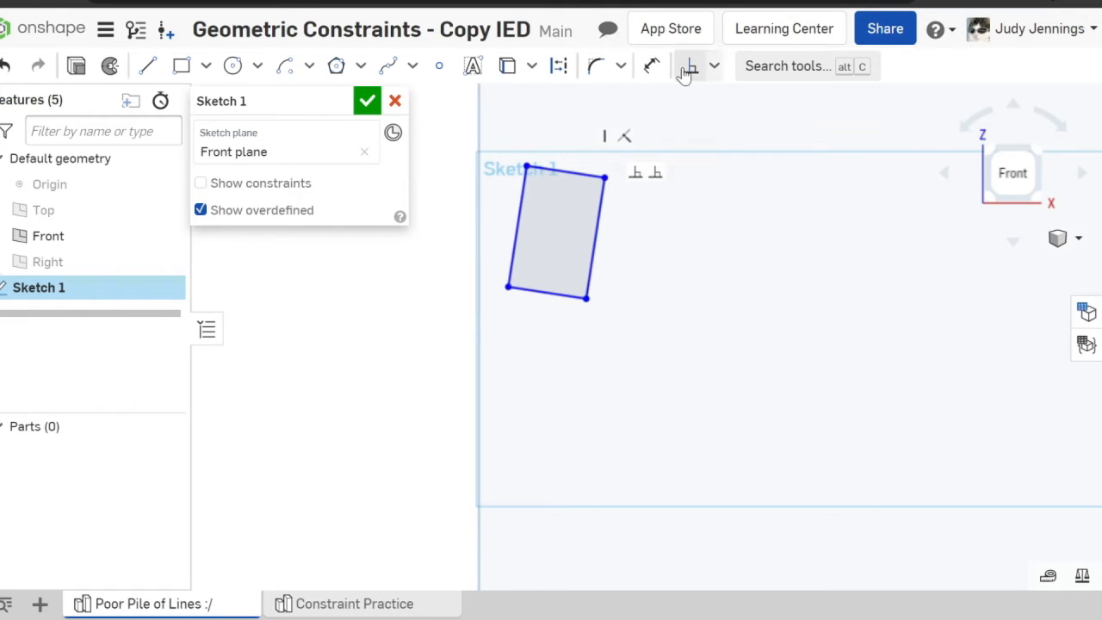
Step: Apply an Equal constraint to all four sides of the shape
left_click(571, 173)
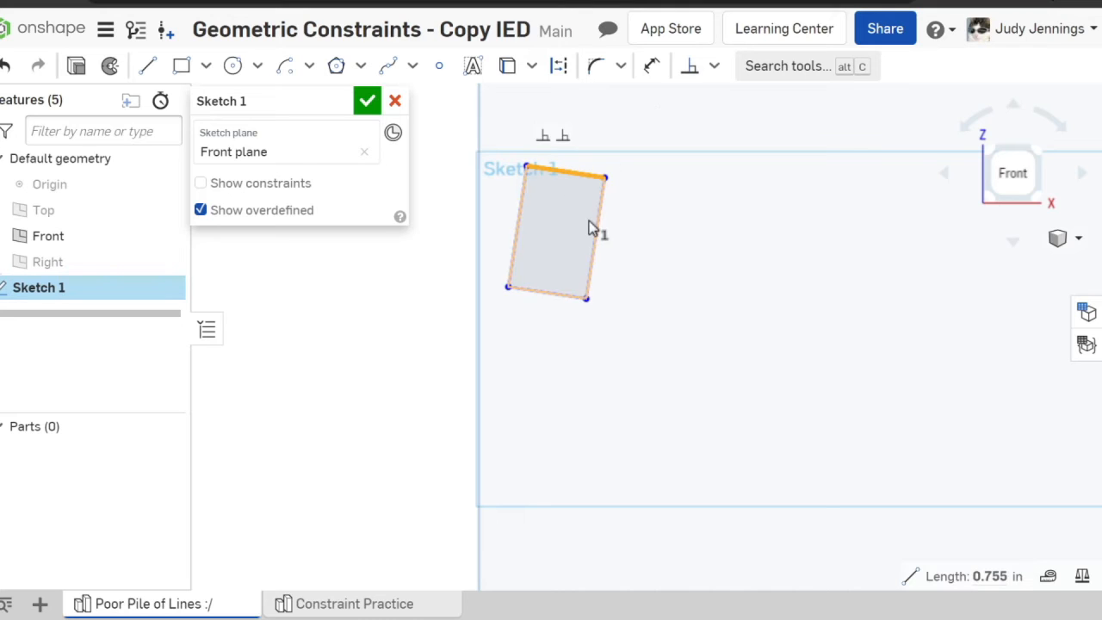
left_click(600, 237)
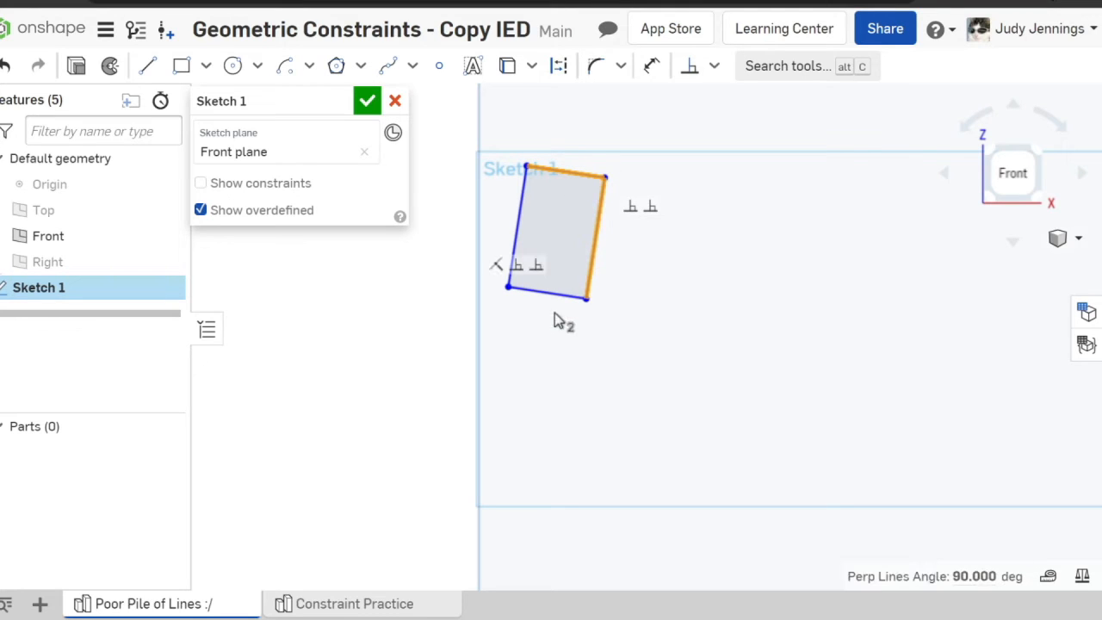
left_click(559, 295)
left_click(519, 220)
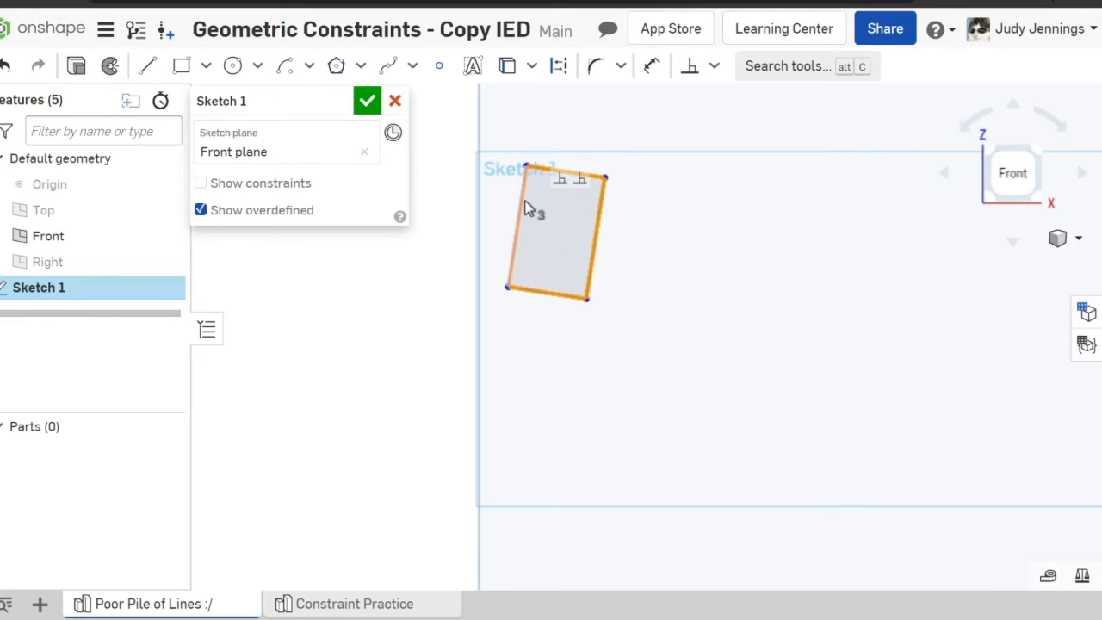
left_click(715, 67)
left_click(718, 334)
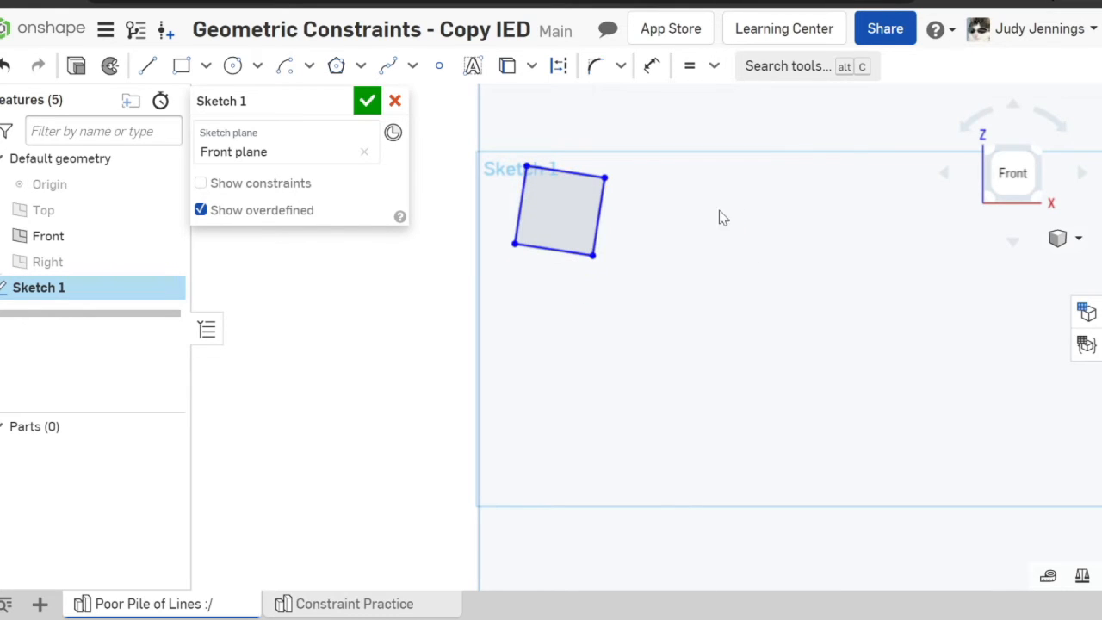
Step: Switch to the Constraint Practice part studio with the ten practice figures
scroll(522, 229, "up", 3)
scroll(606, 284, "down", 4)
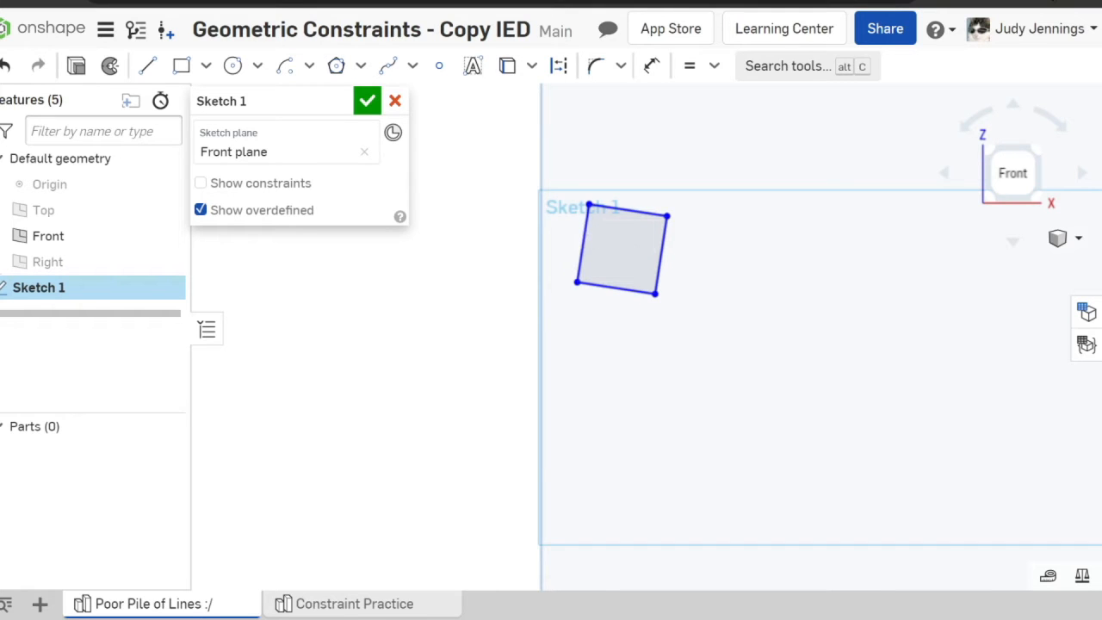
left_click(362, 605)
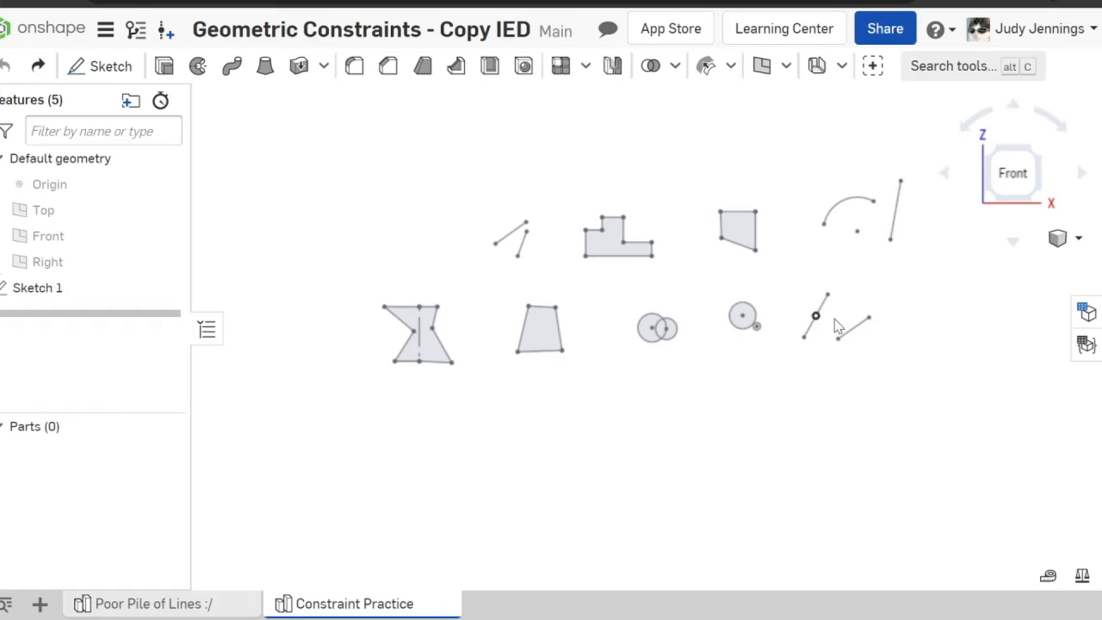
scroll(835, 326, "up", 2)
mouse_move(746, 347)
middle_mouse_down()
mouse_move(785, 359)
mouse_move(801, 327)
middle_mouse_up()
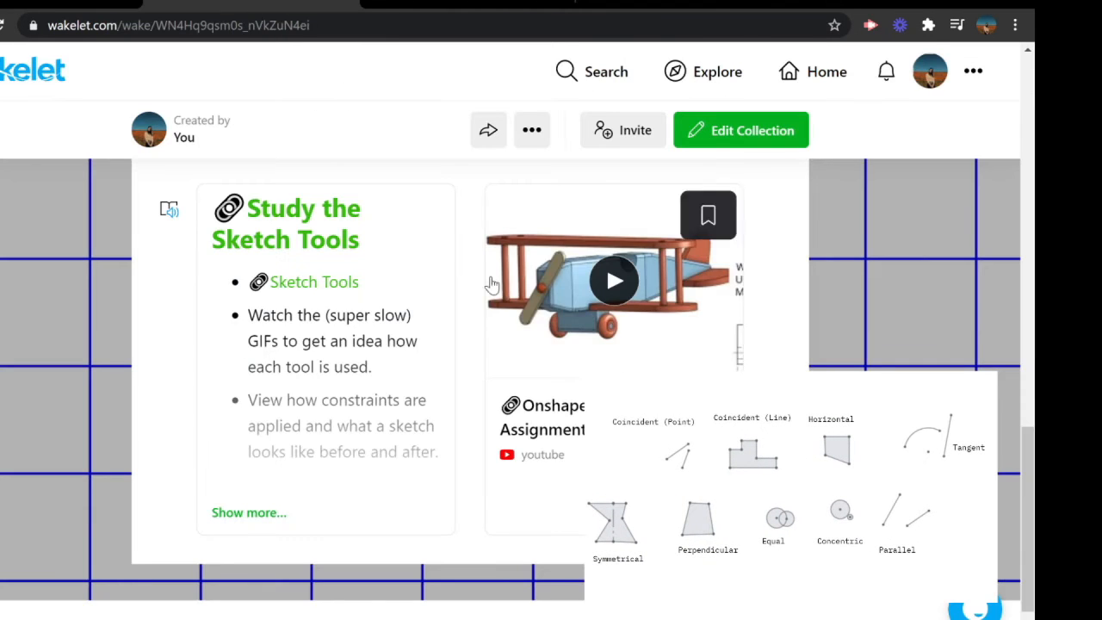
Step: Review the Constraint Onshape Practice resource in the Wakelet collection and return to the Onshape document
scroll(319, 284, "up", 6)
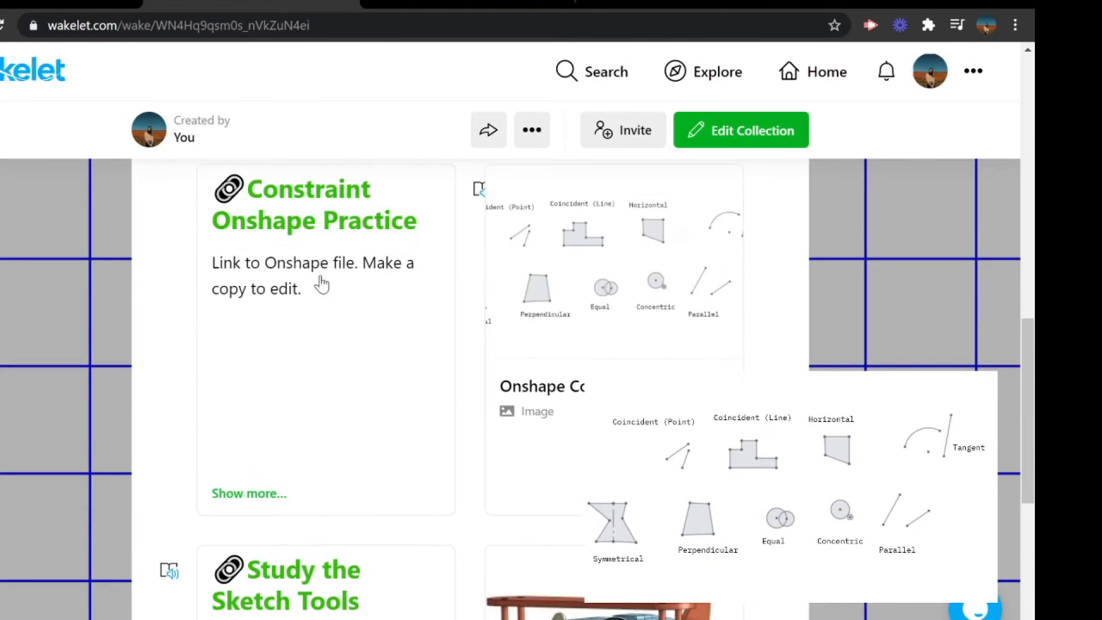
scroll(591, 323, "down", 1)
scroll(585, 320, "down", 1)
left_click(127, 7)
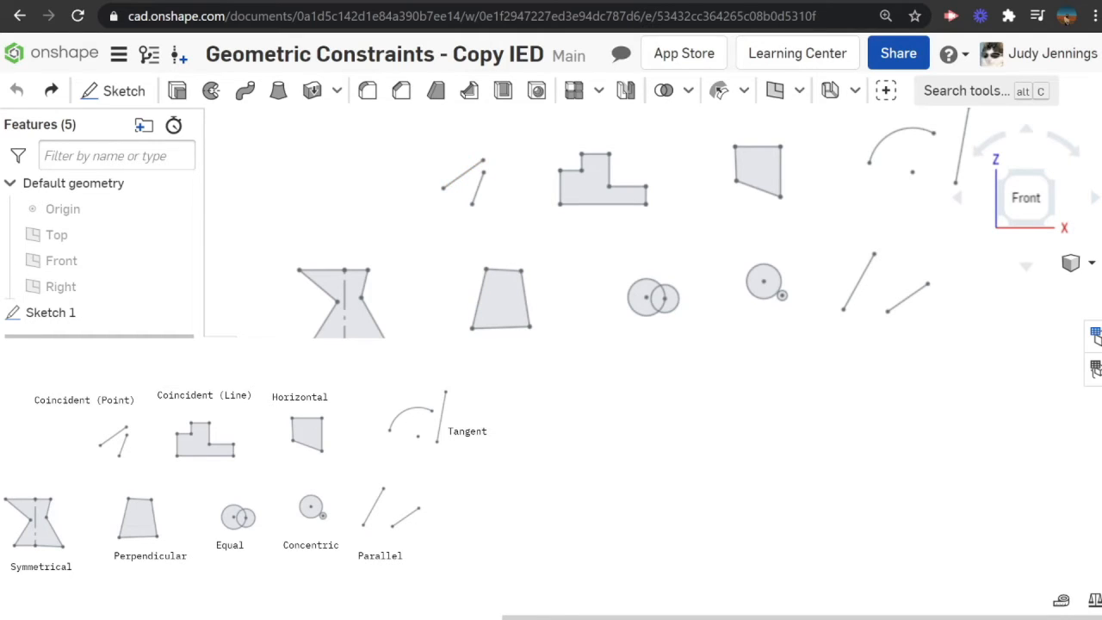
Step: Open Sketch 1 of the Constraint Practice studio for editing
left_click(483, 160)
left_click(483, 172)
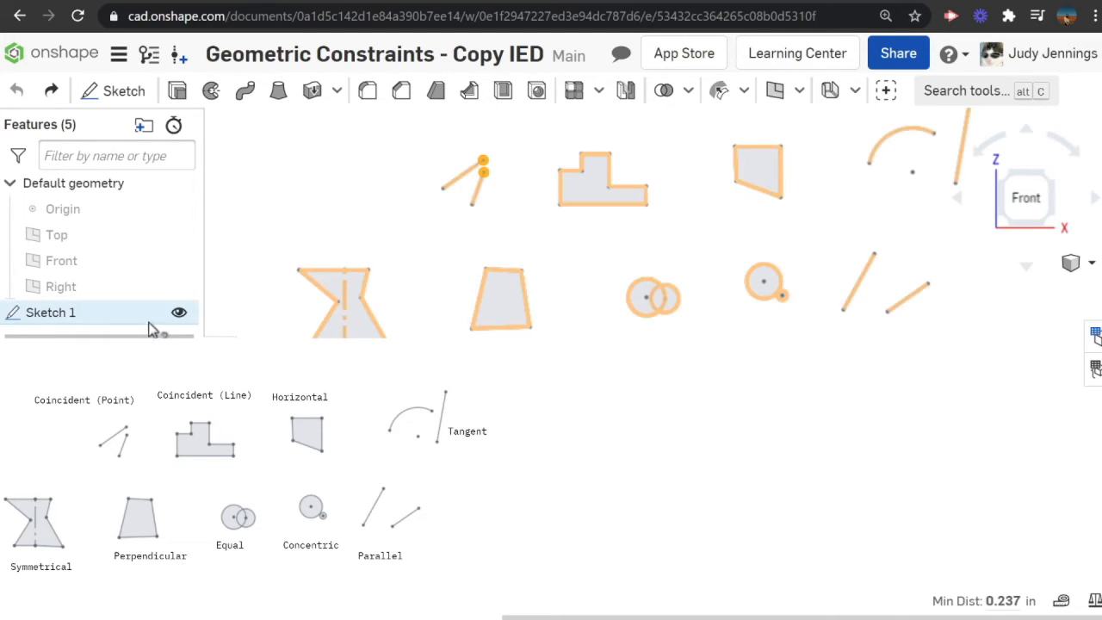
double_click(113, 320)
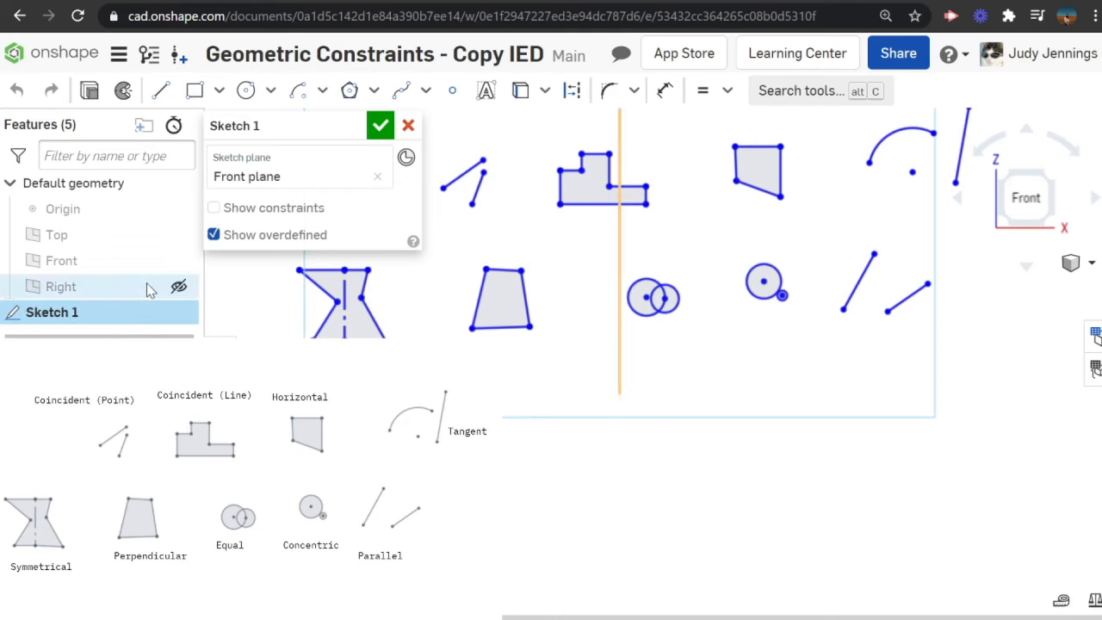
Step: Make the upper endpoints of the two loose lines in the Coincident (Point) figure coincident
scroll(548, 270, "down", 1)
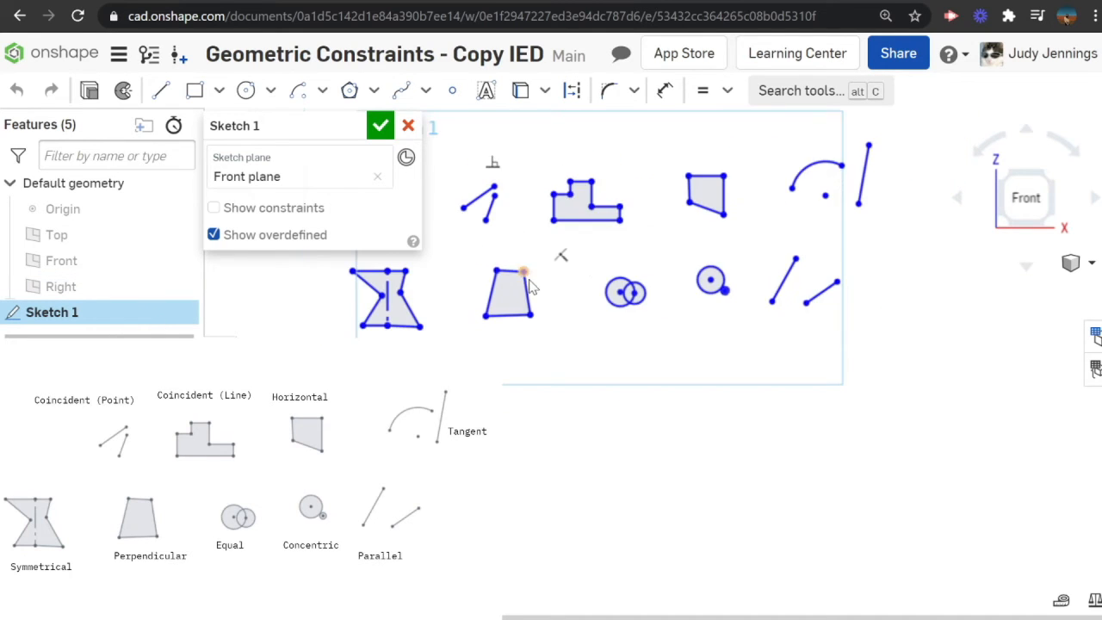
middle_click_drag(589, 269, 653, 325)
scroll(561, 271, "up", 4)
scroll(577, 269, "up", 2)
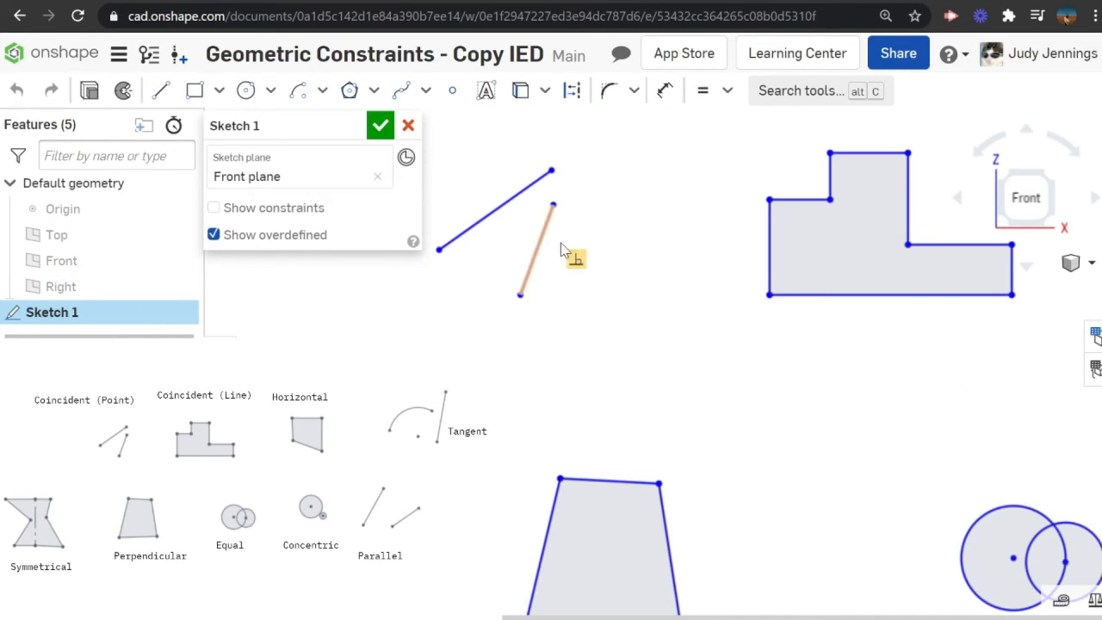
left_click(552, 172)
left_click(553, 205)
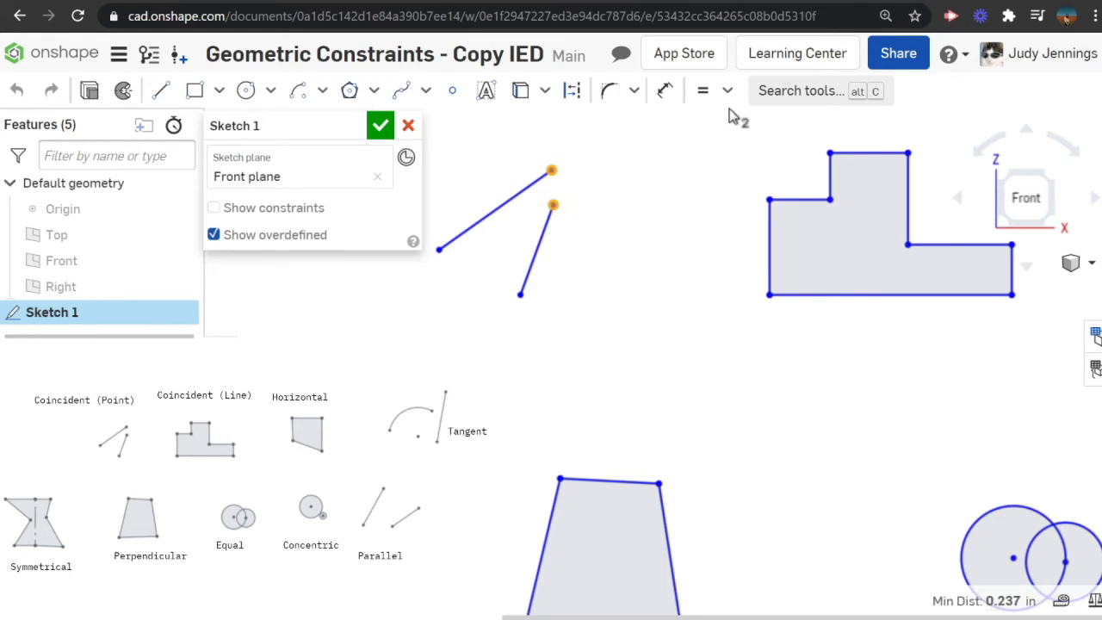
left_click(728, 91)
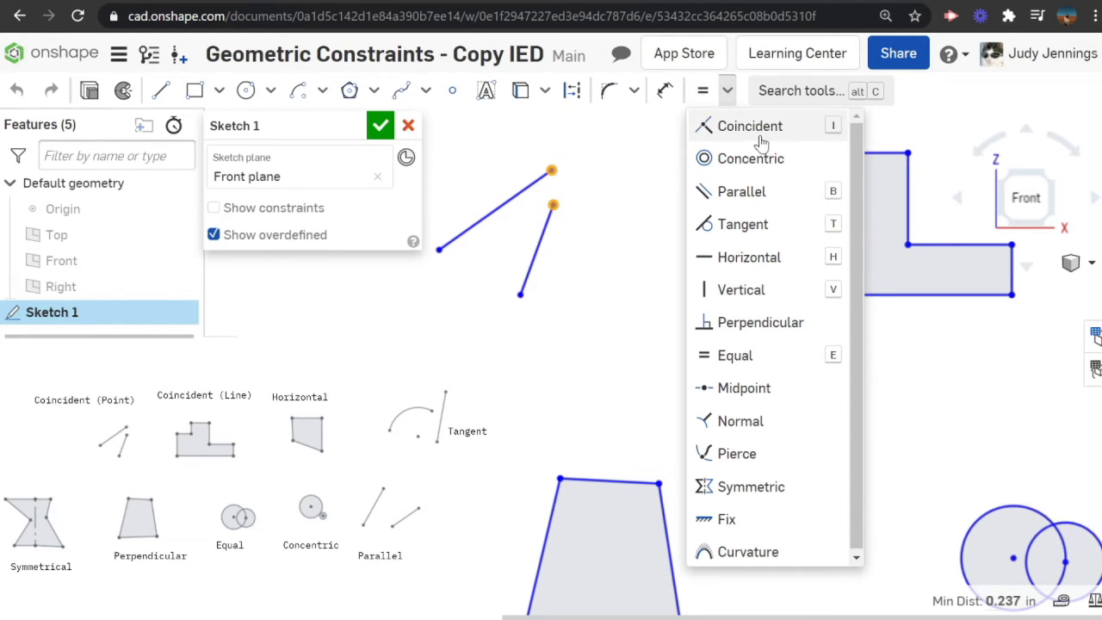
left_click(762, 143)
Step: Make the two shoulder lines of the stepped Coincident (Line) figure coincident with each other
scroll(724, 207, "down", 3)
scroll(592, 433, "up", 1)
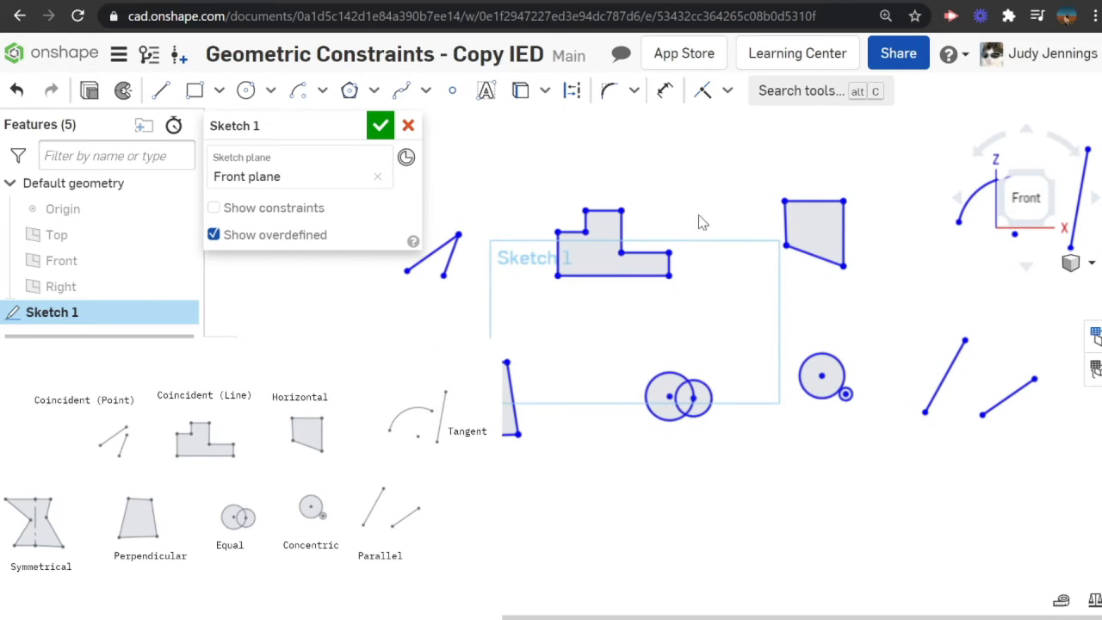
left_click(576, 238)
left_click(646, 252)
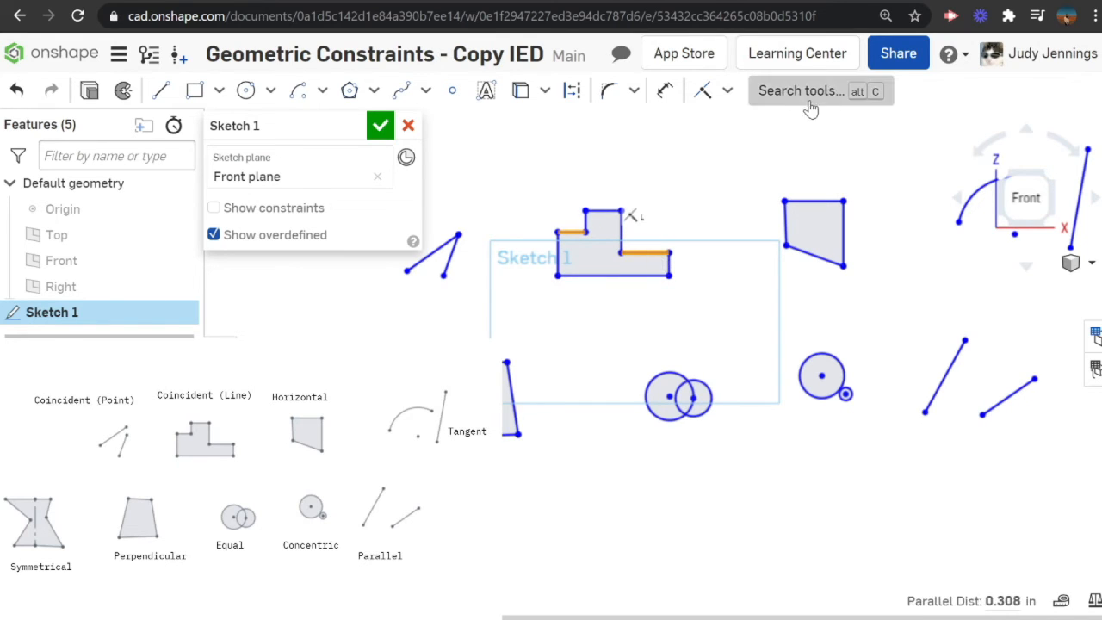
left_click(728, 93)
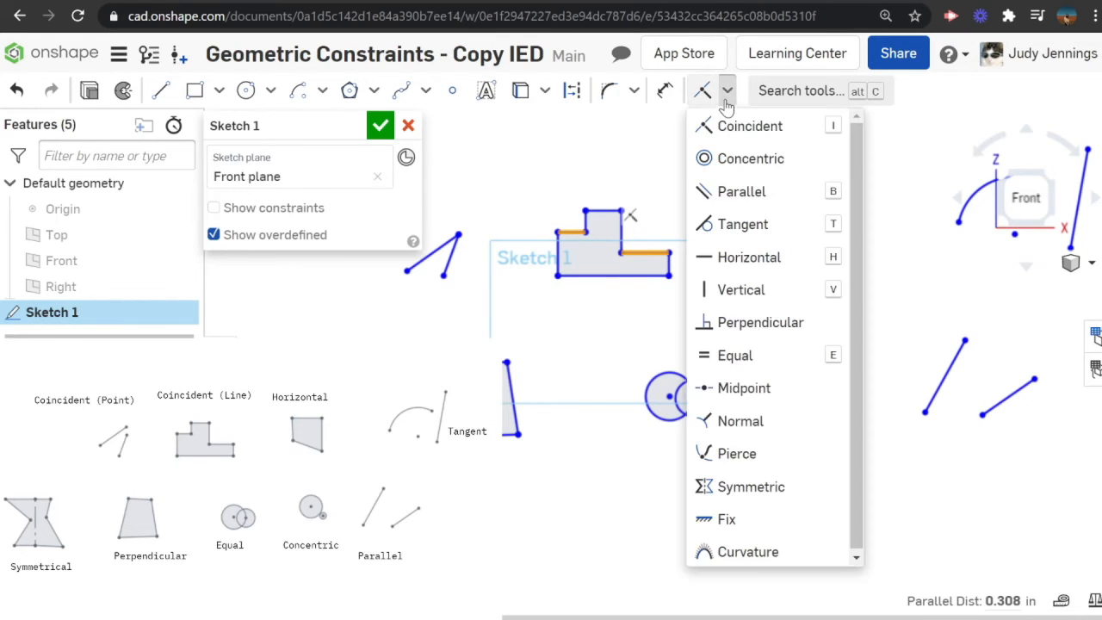
left_click(762, 138)
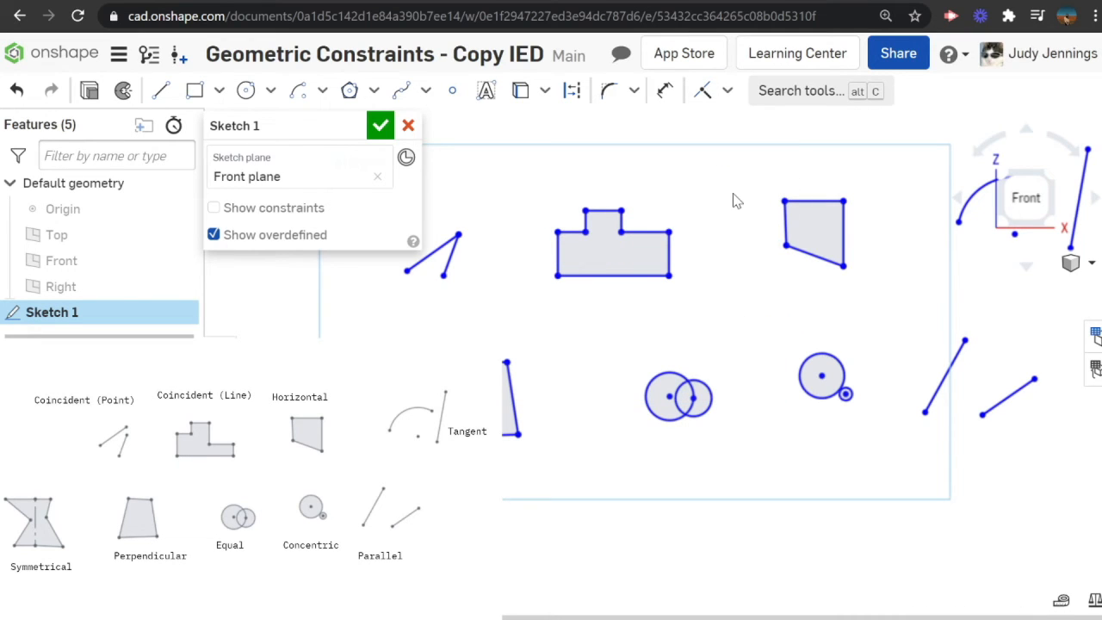
Step: Apply a Horizontal constraint to the sloped bottom line of the four-sided Horizontal figure
middle_click_drag(746, 199, 598, 215)
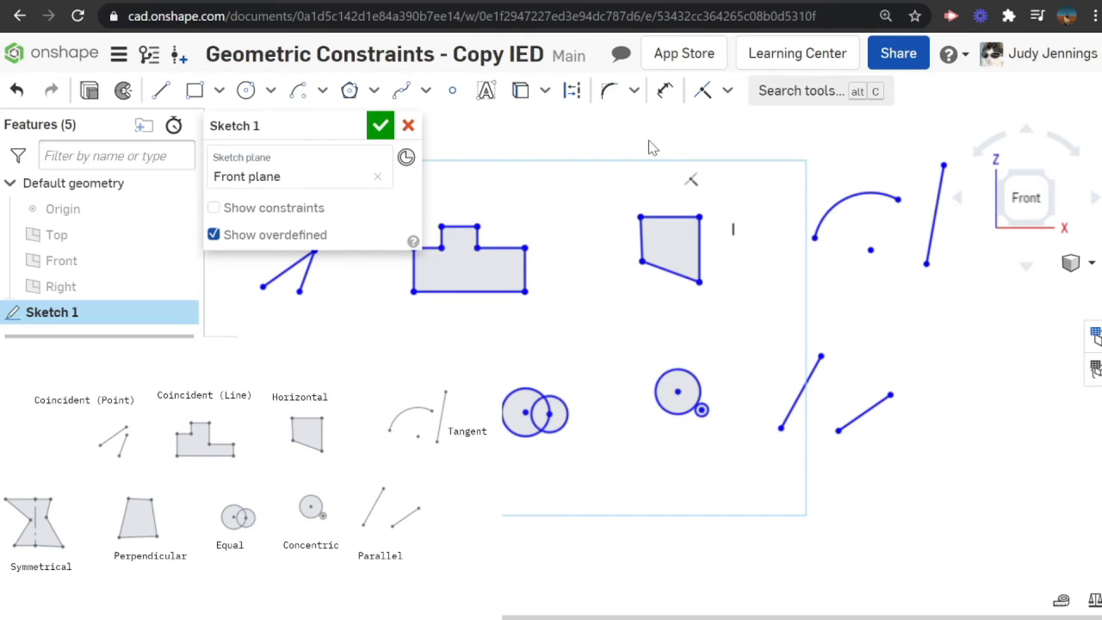
left_click(679, 278)
left_click(728, 90)
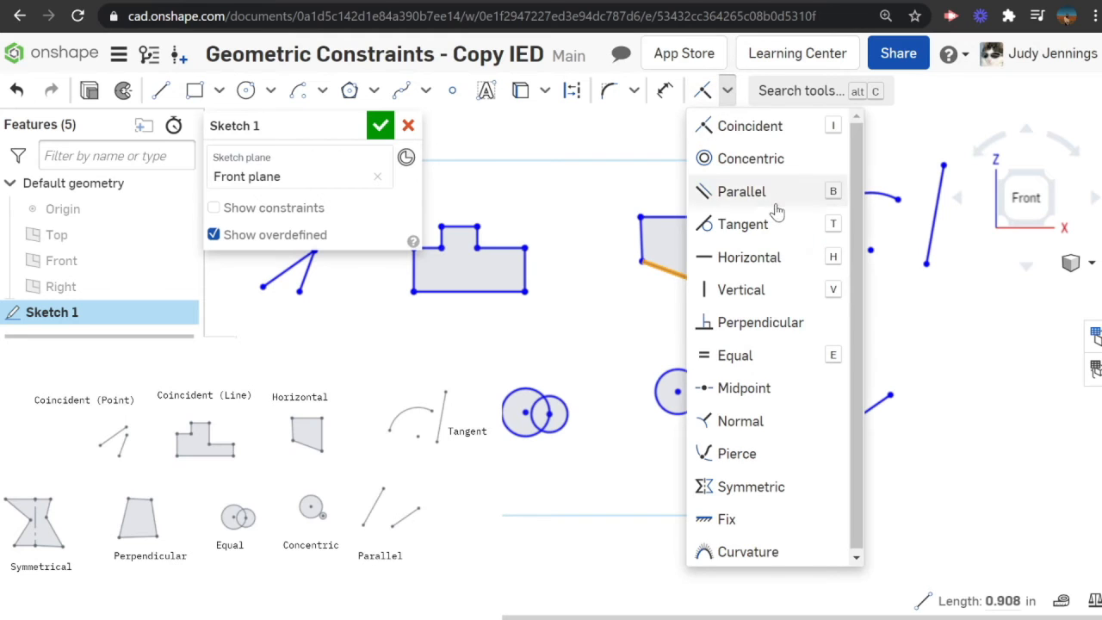
left_click(765, 257)
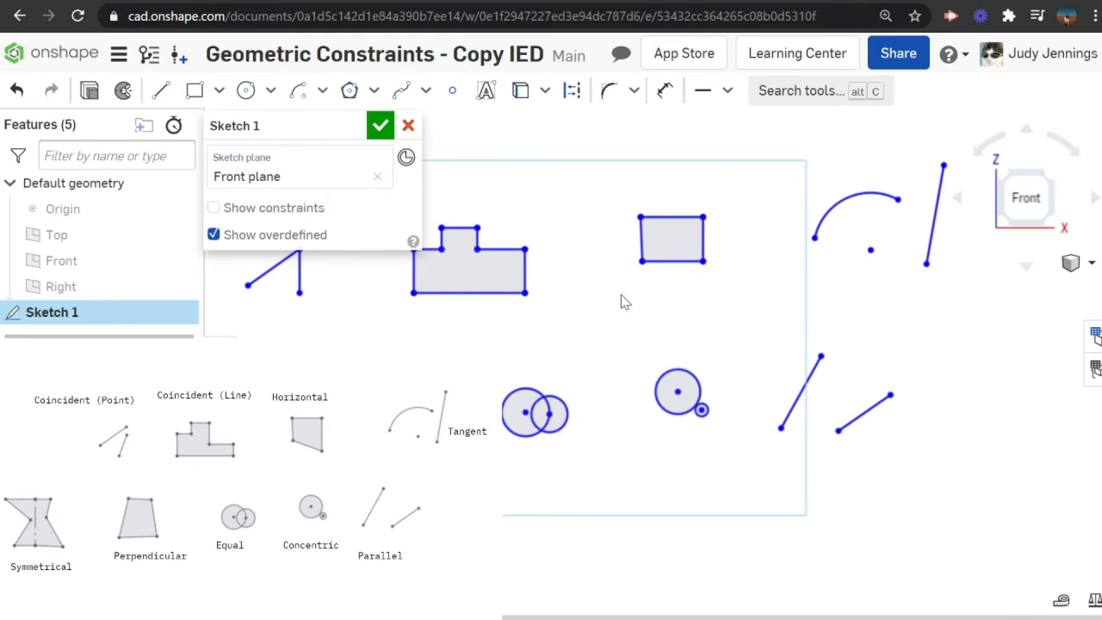
scroll(621, 295, "down", 2)
mouse_move(621, 295)
middle_mouse_down()
mouse_move(660, 295)
mouse_move(571, 304)
middle_mouse_up()
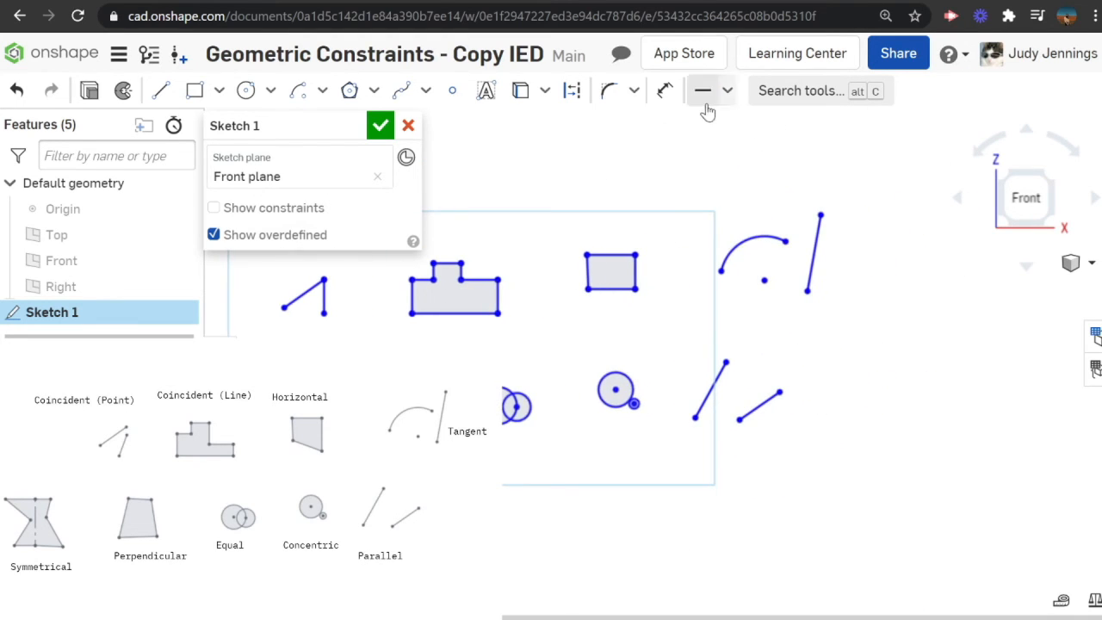
Step: Apply a Tangent constraint between the arc and the slanted line of the Tangent figure
left_click(757, 244)
left_click(811, 281)
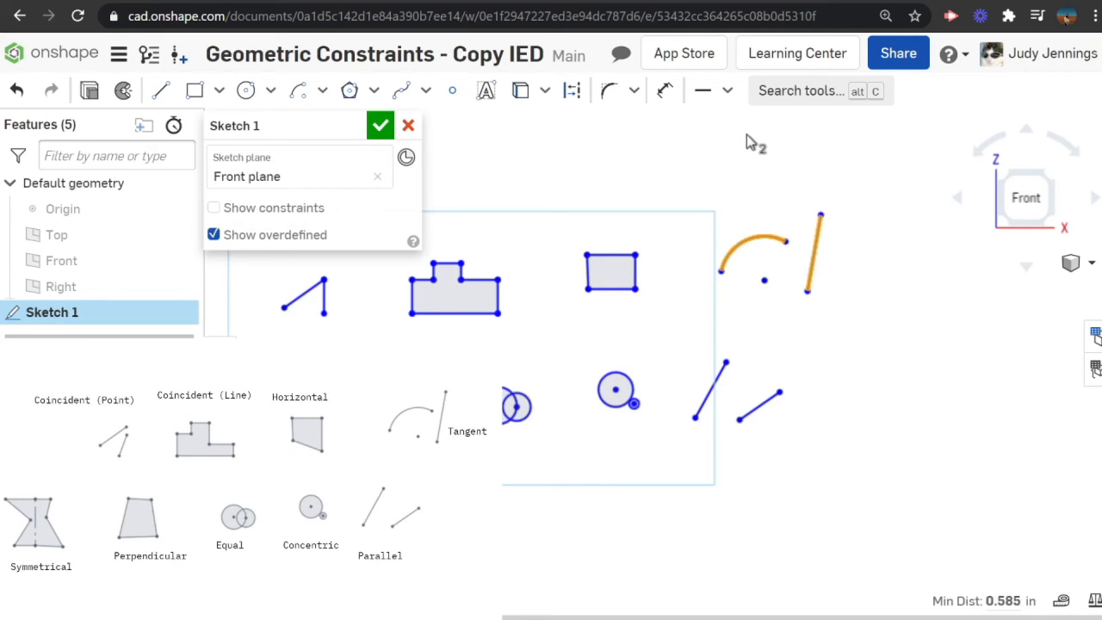
left_click(726, 90)
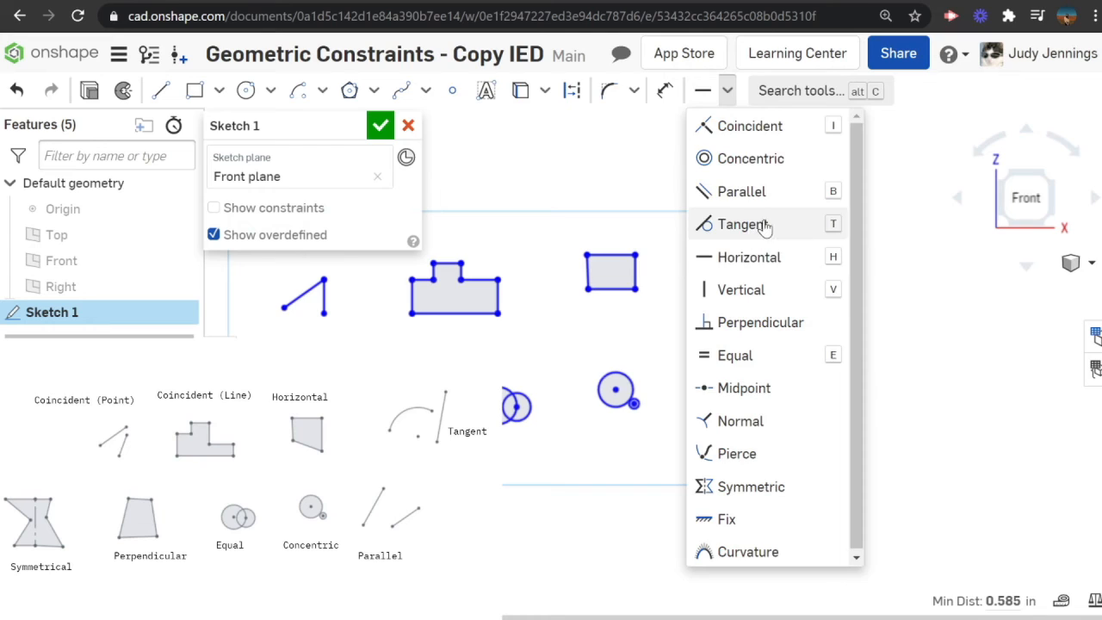
left_click(733, 222)
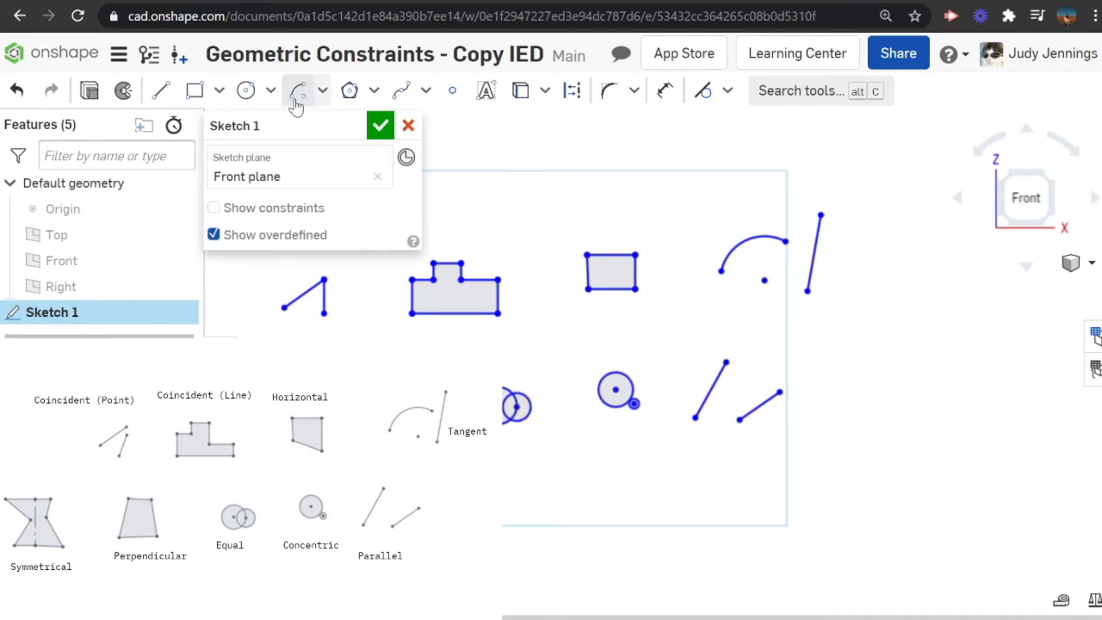
left_click(321, 91)
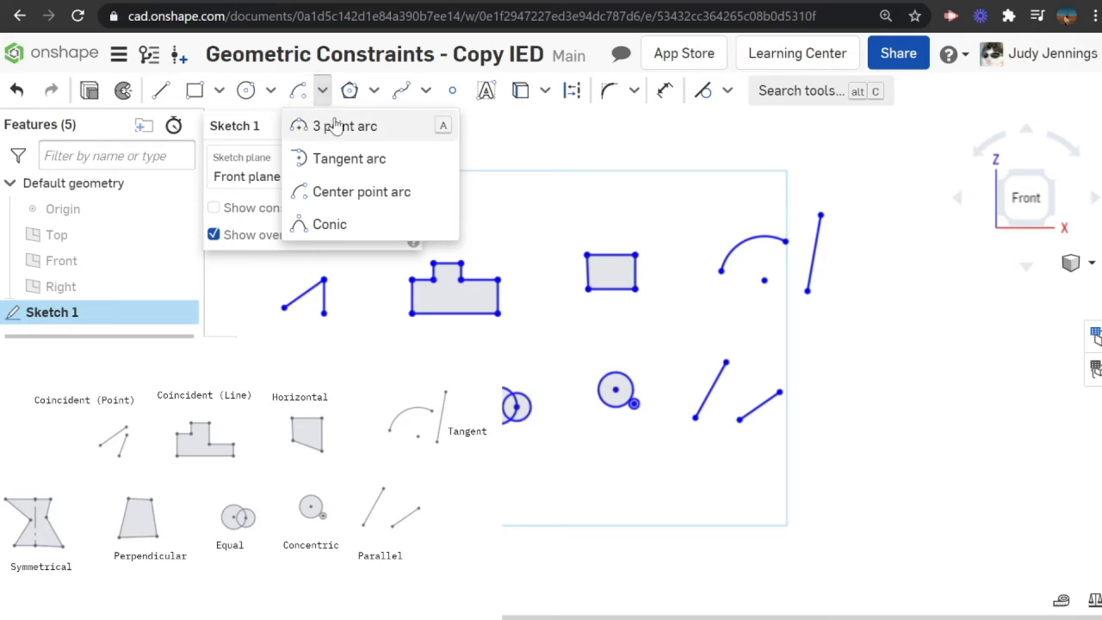
left_click(373, 192)
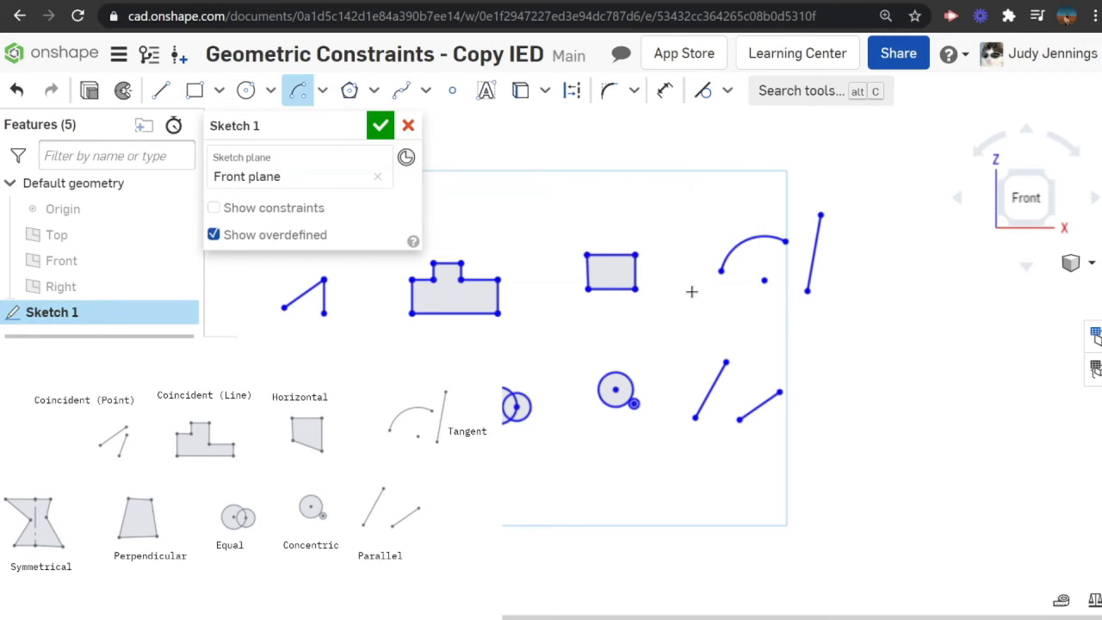
left_click(764, 281)
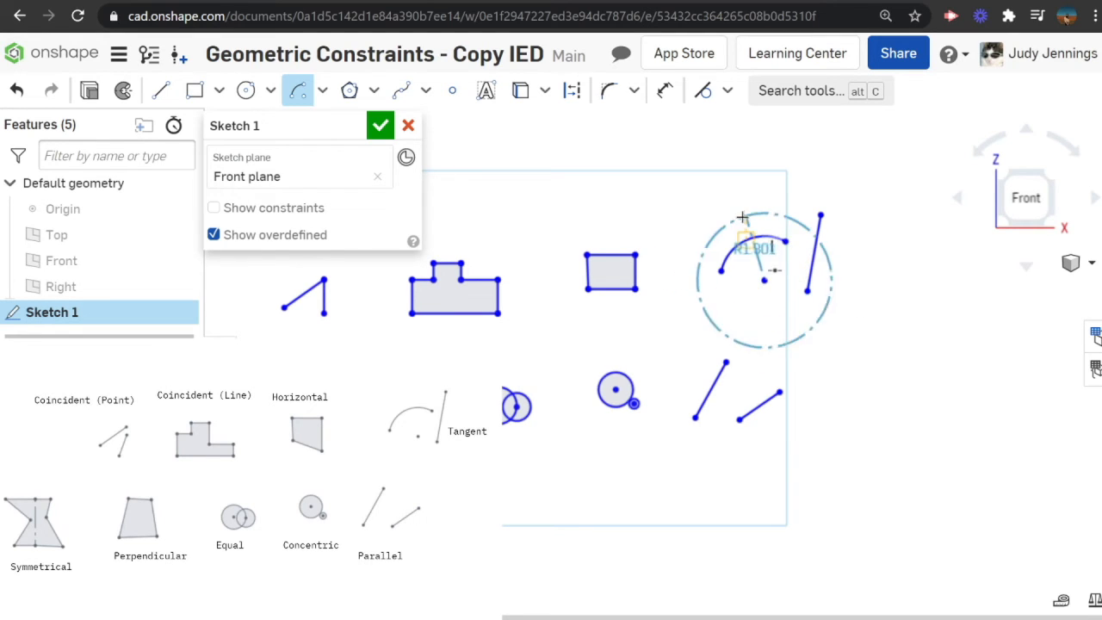
key("Escape")
Step: Sketch a circle about 1.39 in in diameter and a slanted line about 2.46 in long in the empty area beyond the Tangent figure
left_click(246, 90)
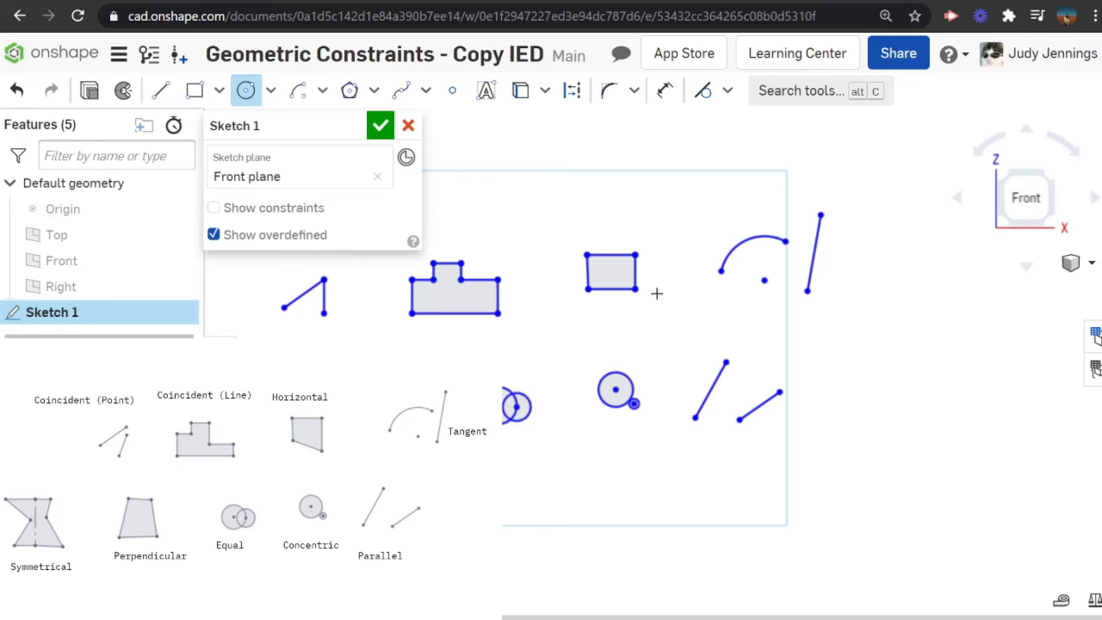
left_click(799, 286)
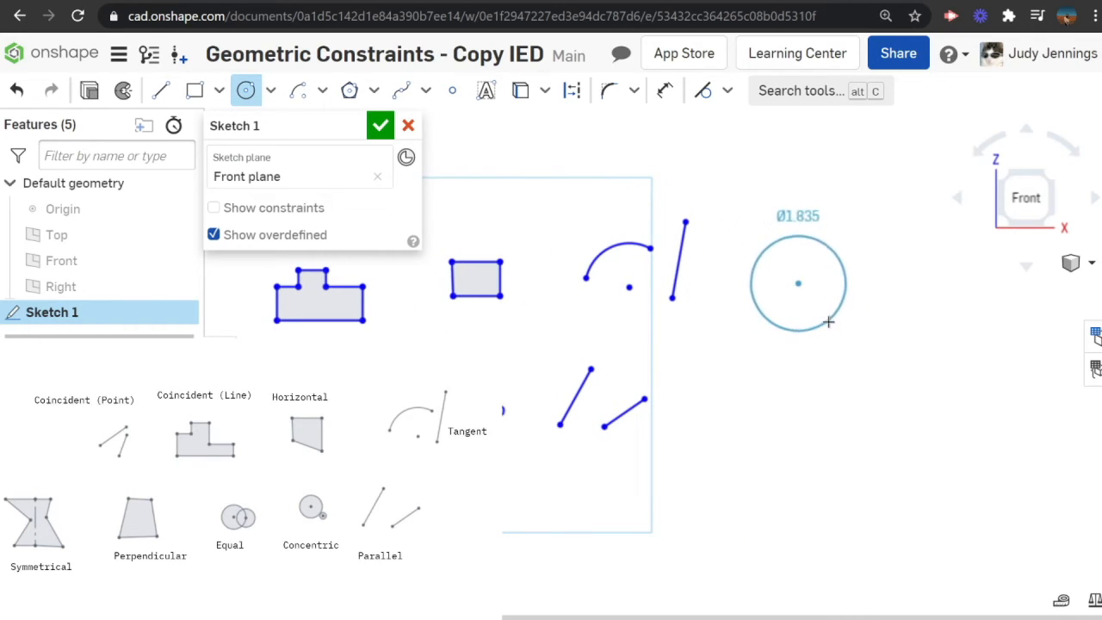
left_click(823, 312)
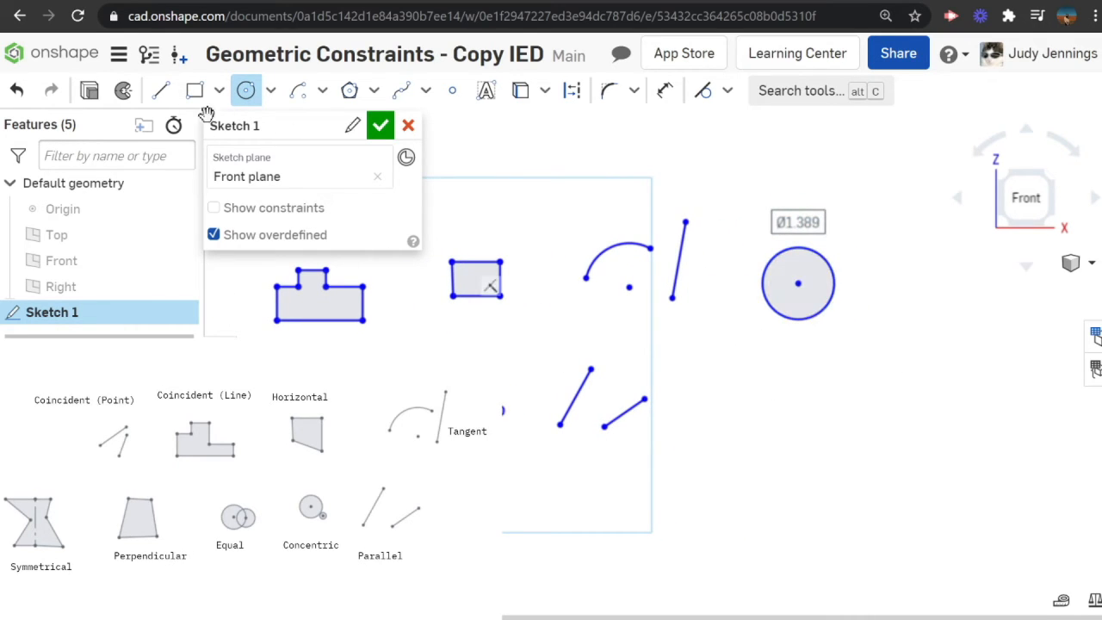
left_click(160, 90)
left_click(920, 242)
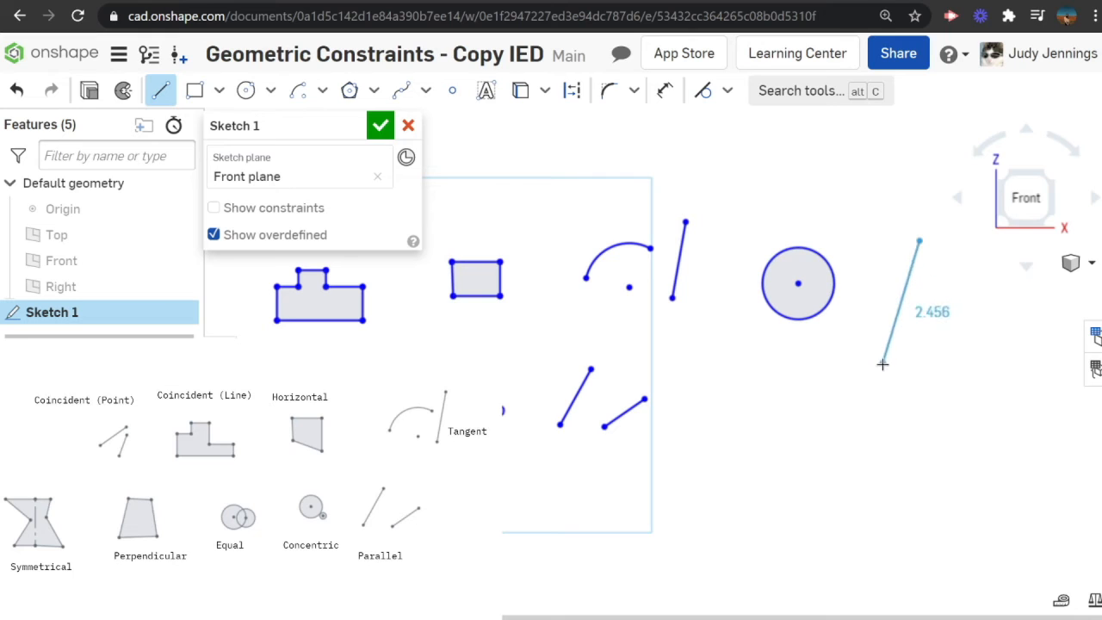
left_click(883, 363)
key("Escape")
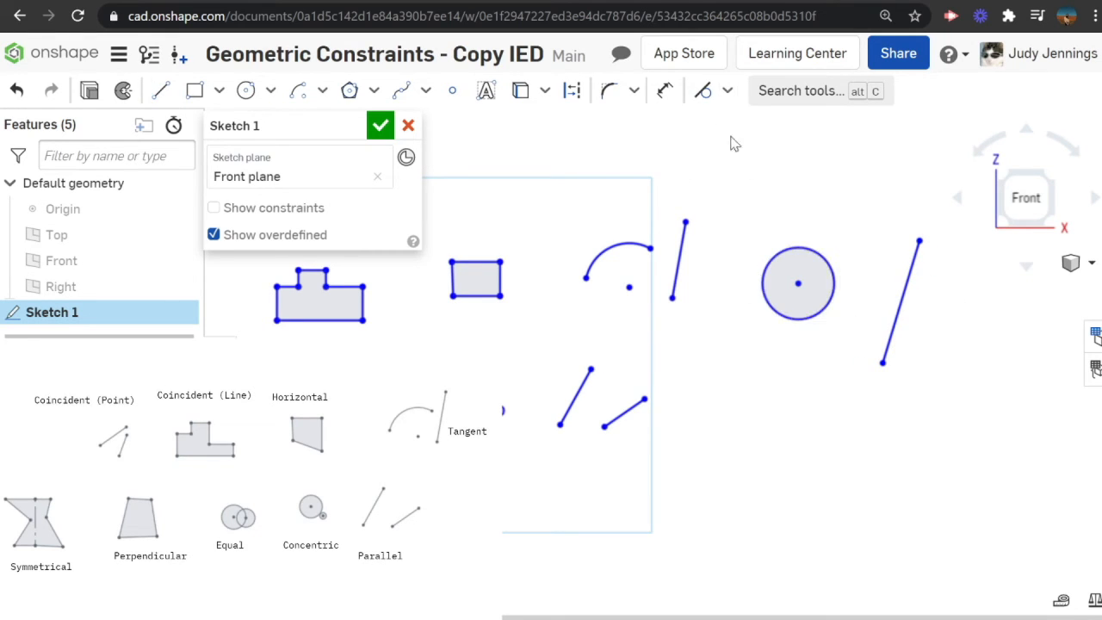
Step: Make the new circle tangent to the new slanted line beside it
left_click(823, 273)
left_click(901, 334)
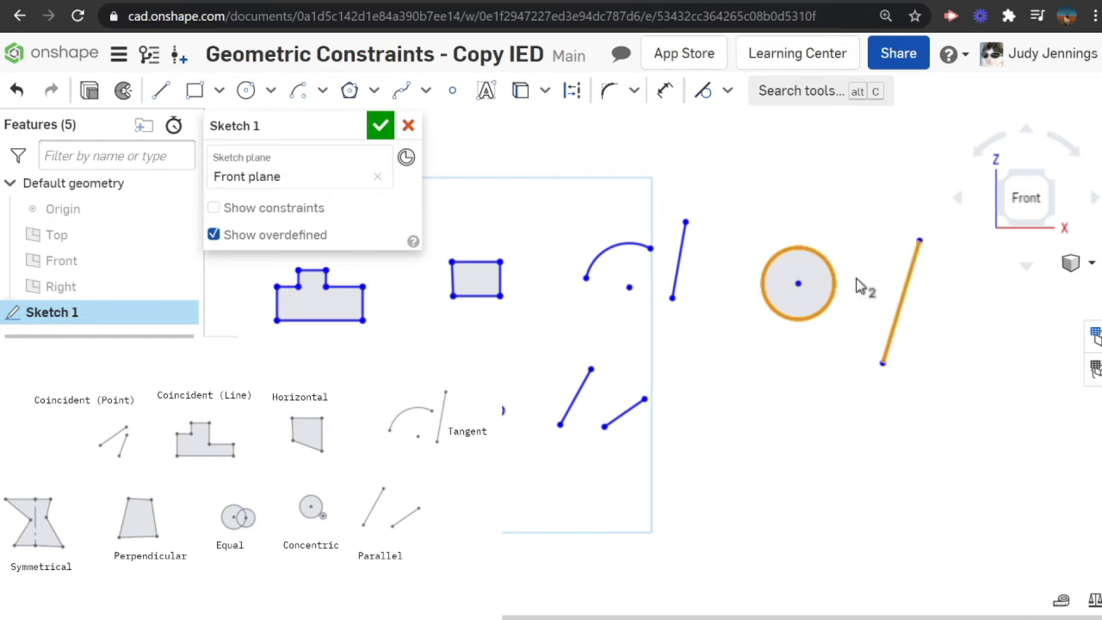
left_click(711, 100)
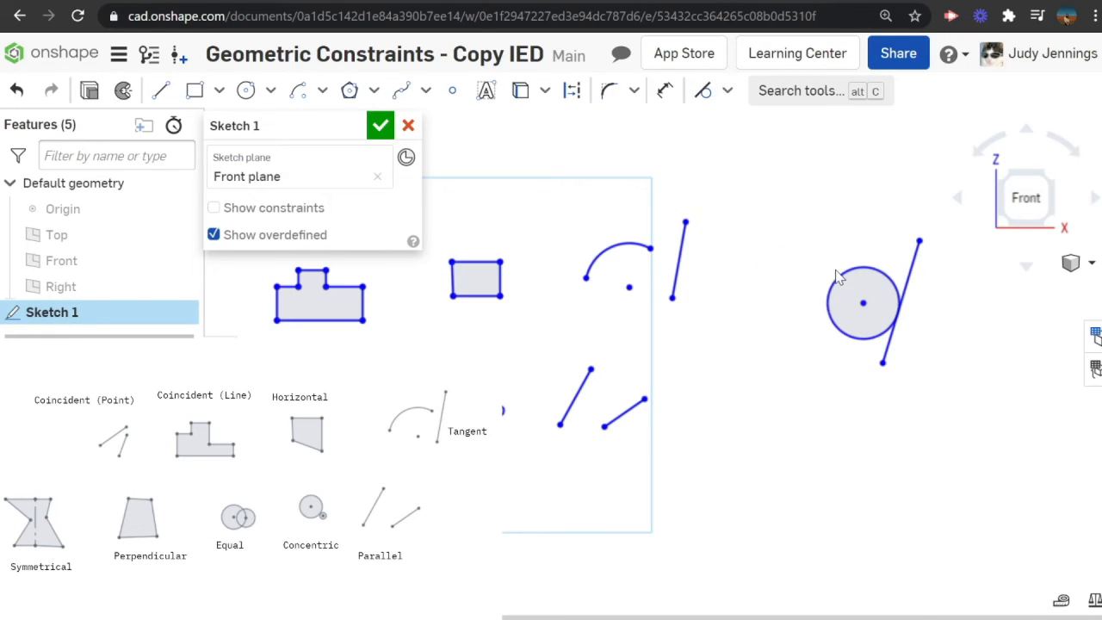
scroll(832, 344, "up", 2)
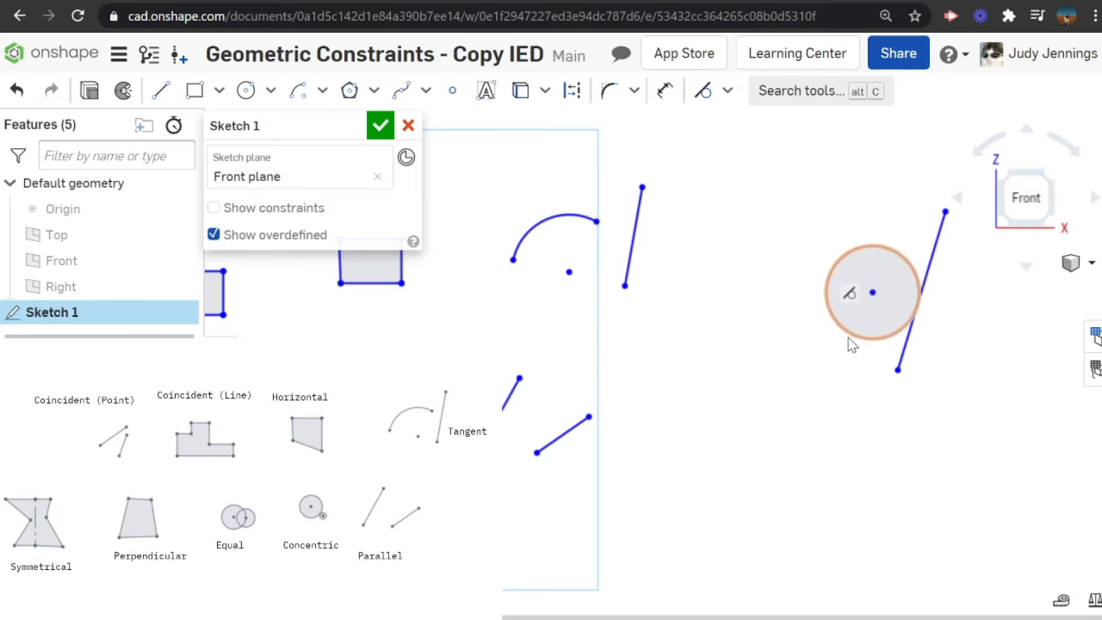
scroll(770, 349, "up", 2)
Step: Make the two bottom lines of the Symmetrical figure symmetric about its dashed centerline
middle_click_drag(770, 350, 1065, 284)
mouse_move(491, 329)
middle_mouse_down()
mouse_move(888, 266)
mouse_move(979, 285)
middle_mouse_up()
mouse_move(471, 287)
middle_mouse_down()
mouse_move(614, 283)
mouse_move(561, 277)
middle_mouse_up()
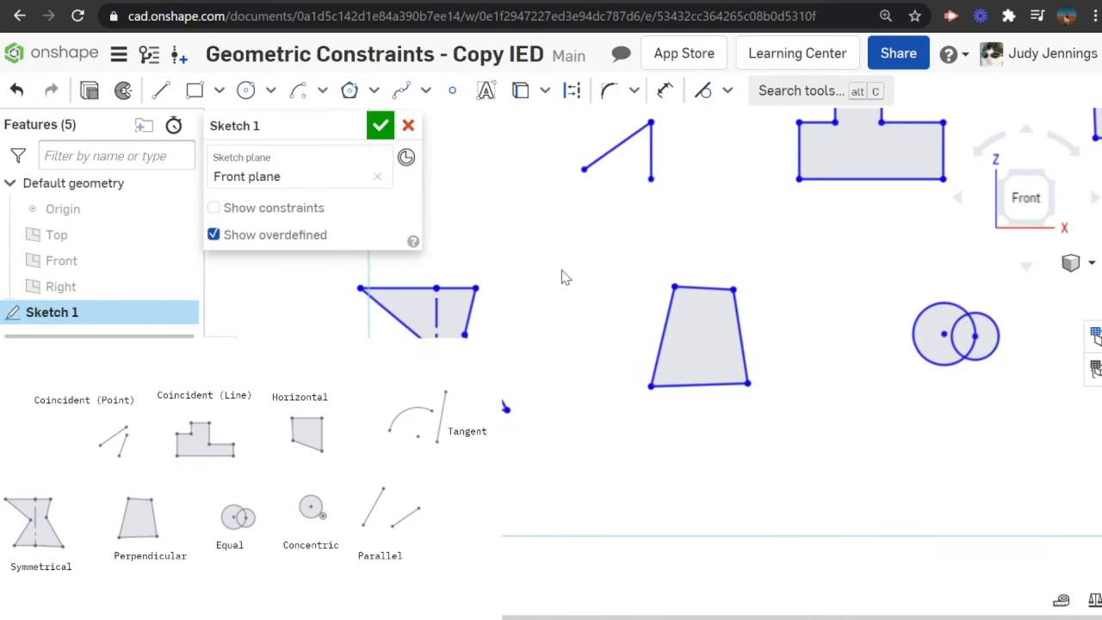
left_click(742, 344)
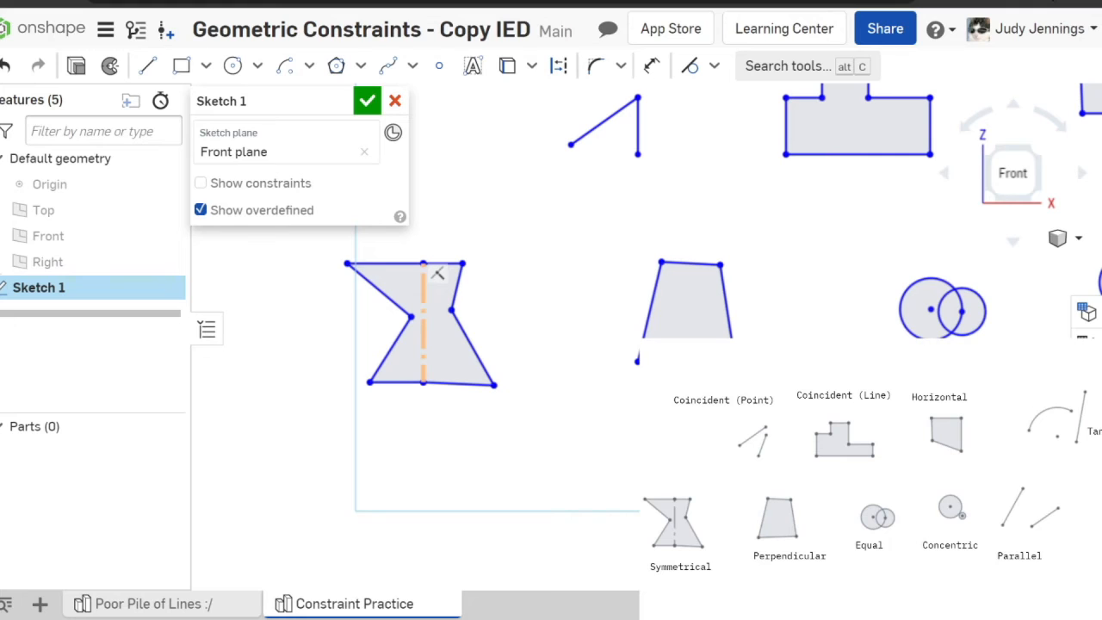
left_click(424, 346)
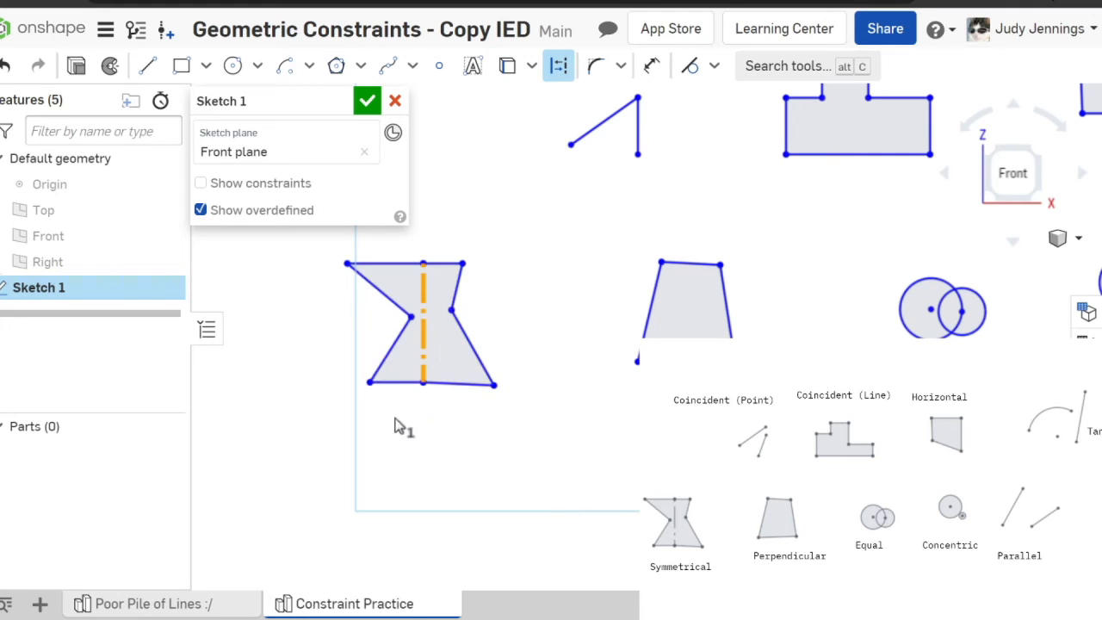
left_click(404, 386)
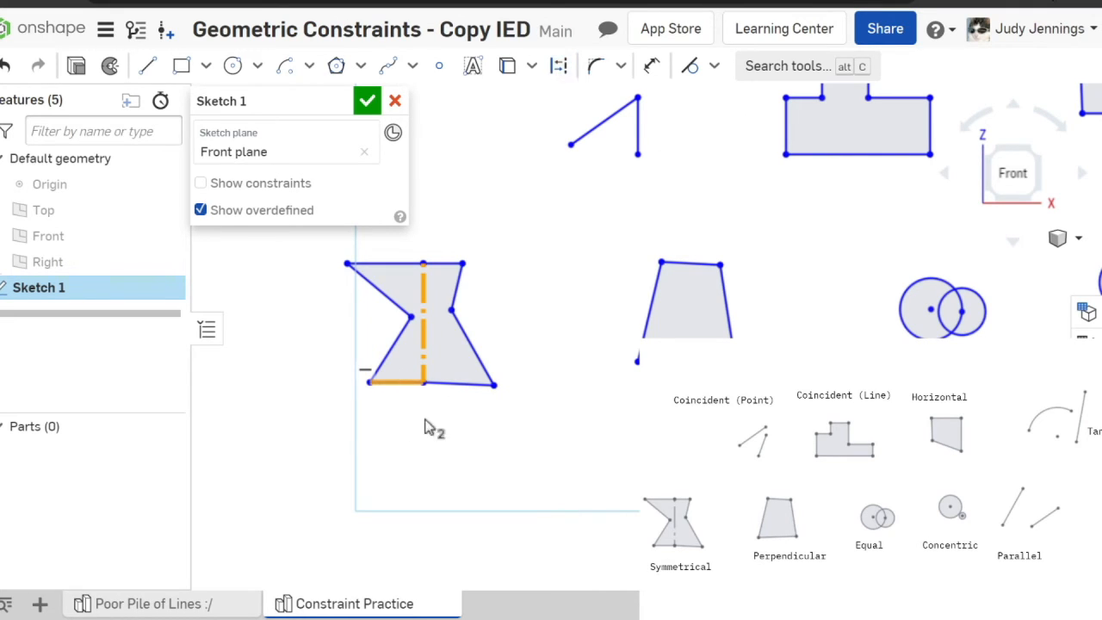
left_click(463, 384)
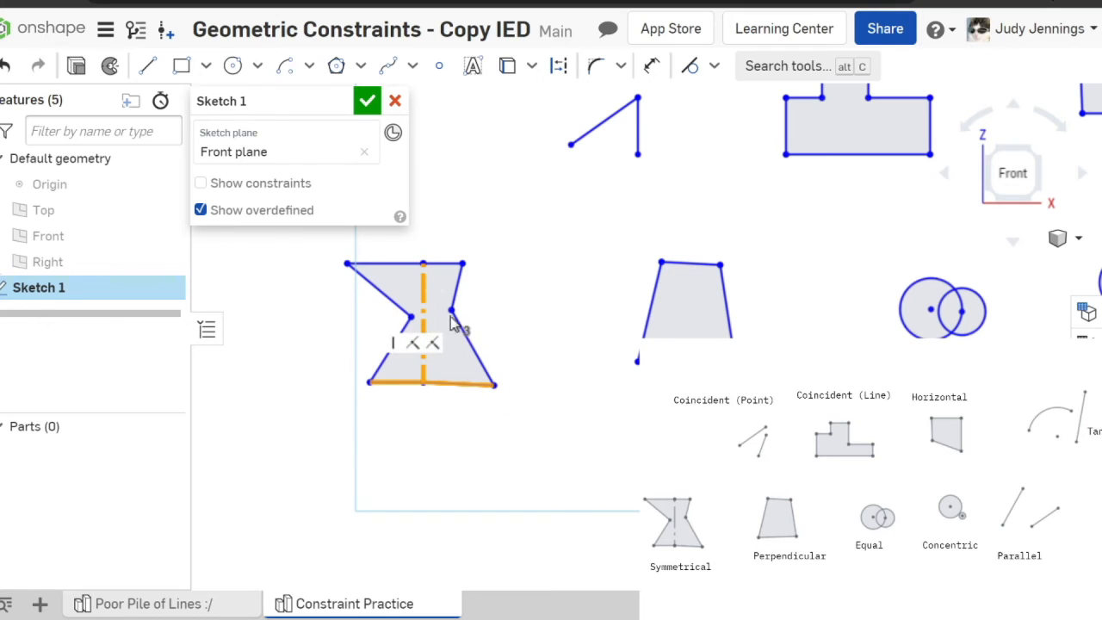
left_click(715, 67)
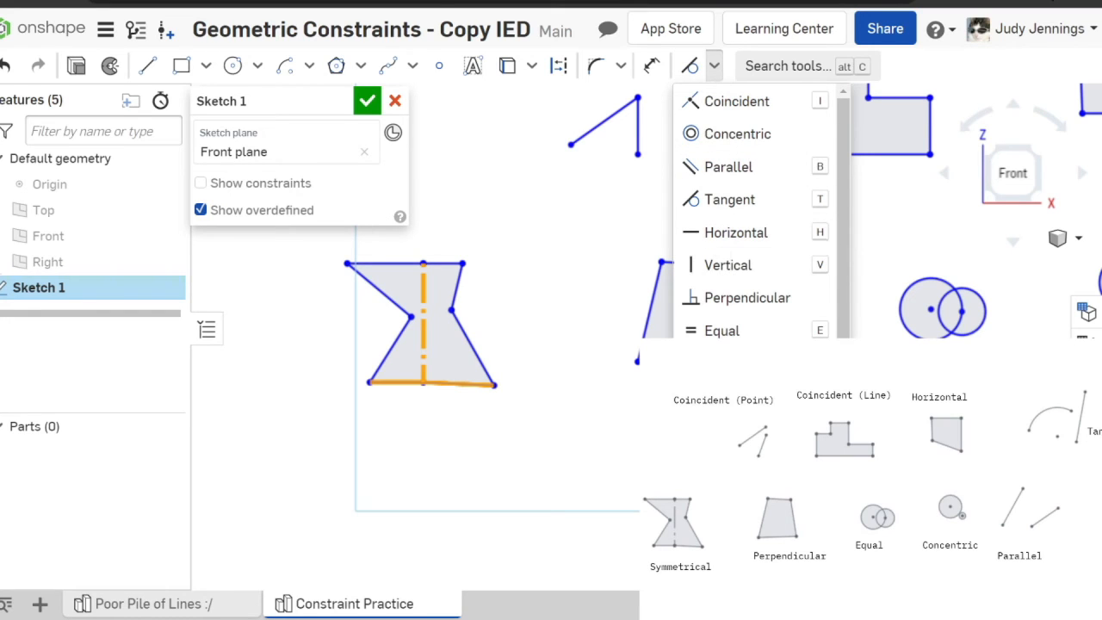
left_click(724, 364)
left_click(431, 383)
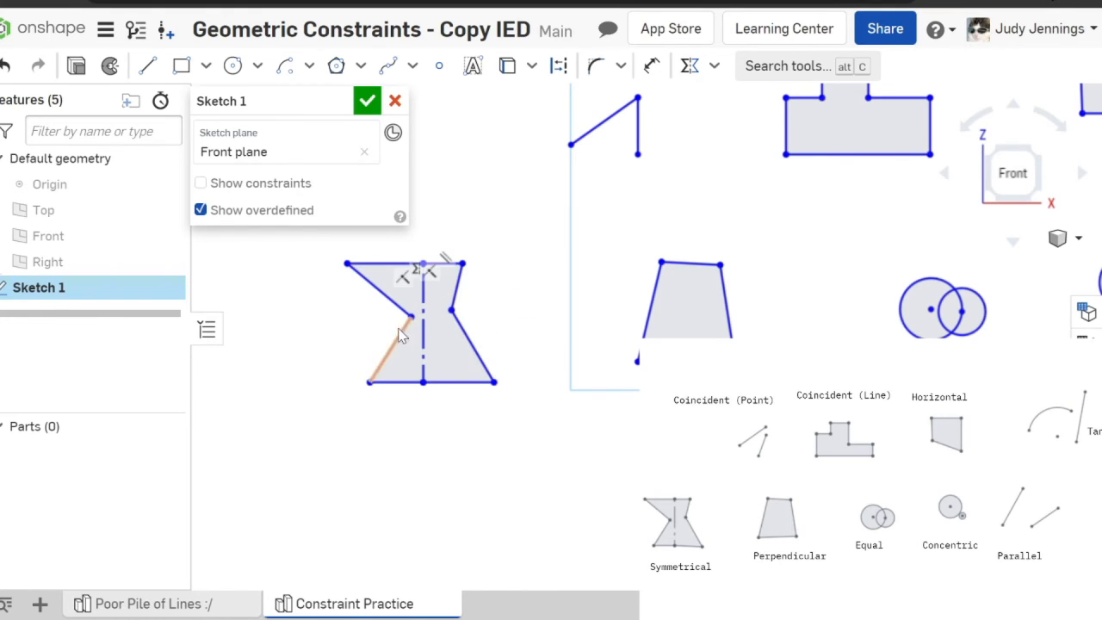
Step: Make the lower slanted sides of the Symmetrical figure symmetric about the dashed centerline
left_click(423, 362)
key("y")
left_click(385, 362)
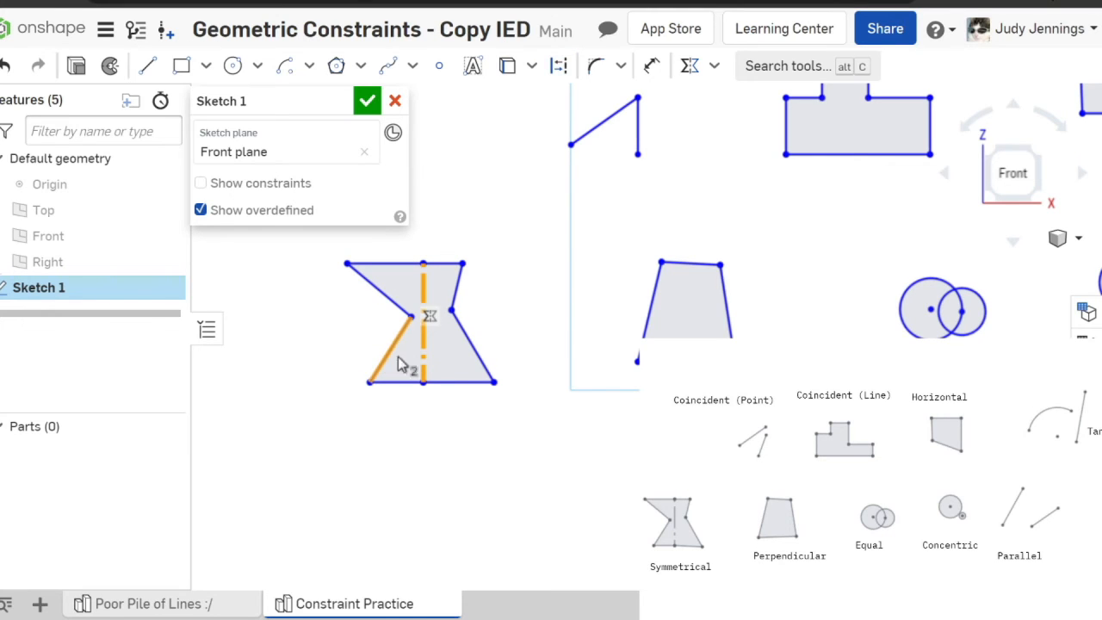
left_click(480, 362)
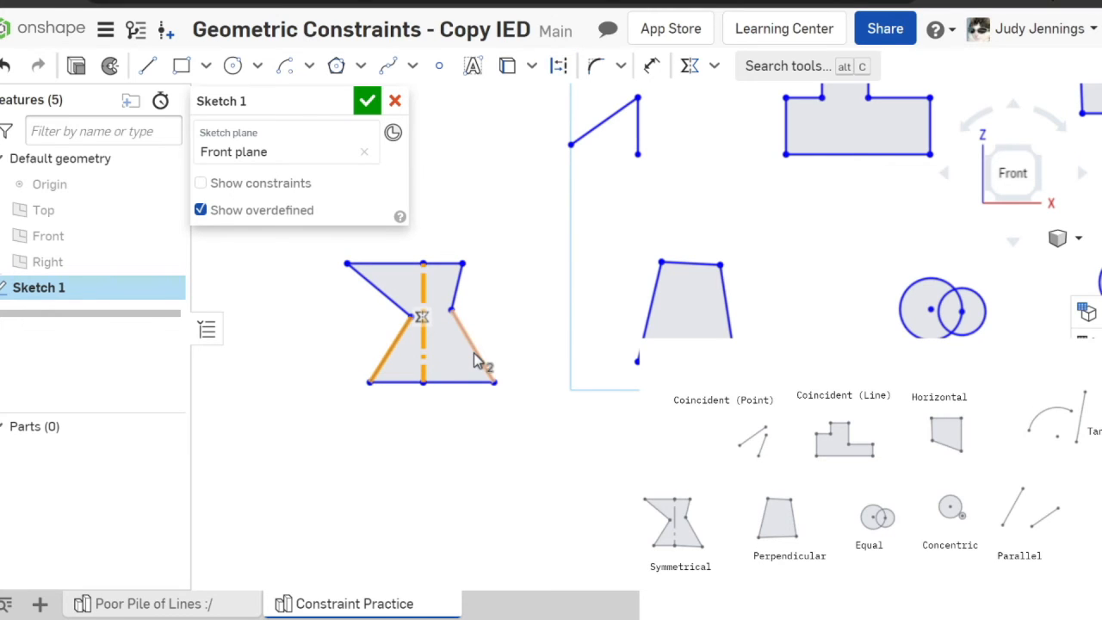
left_click(694, 69)
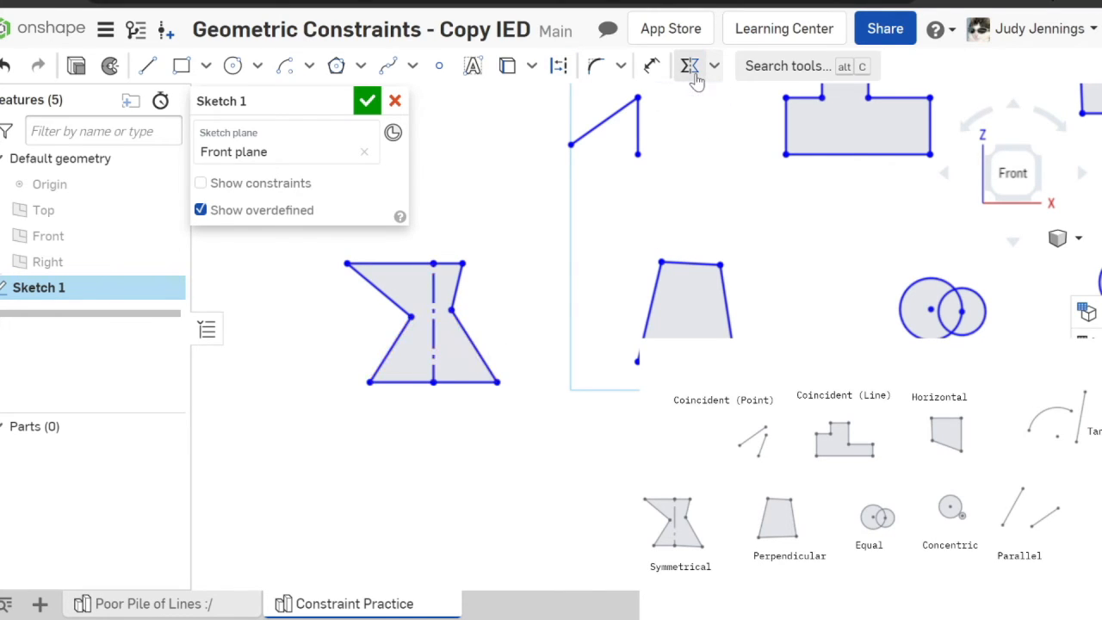
Step: Make the upper slanted sides of the Symmetrical figure symmetric about the dashed centerline
left_click(434, 298)
left_click(395, 308)
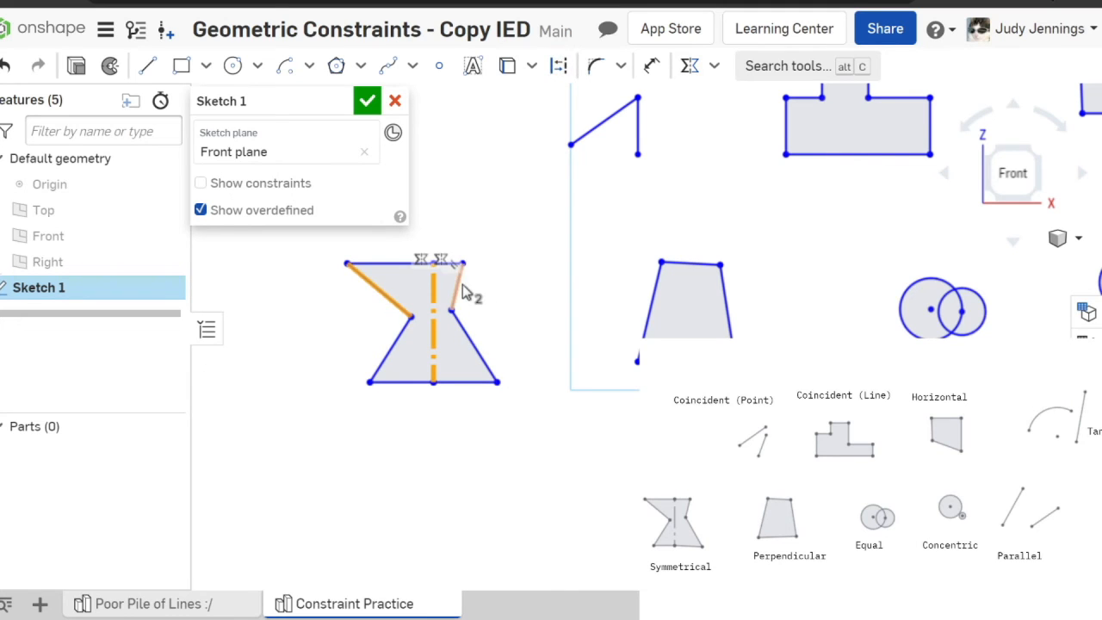
left_click(454, 290)
left_click(703, 77)
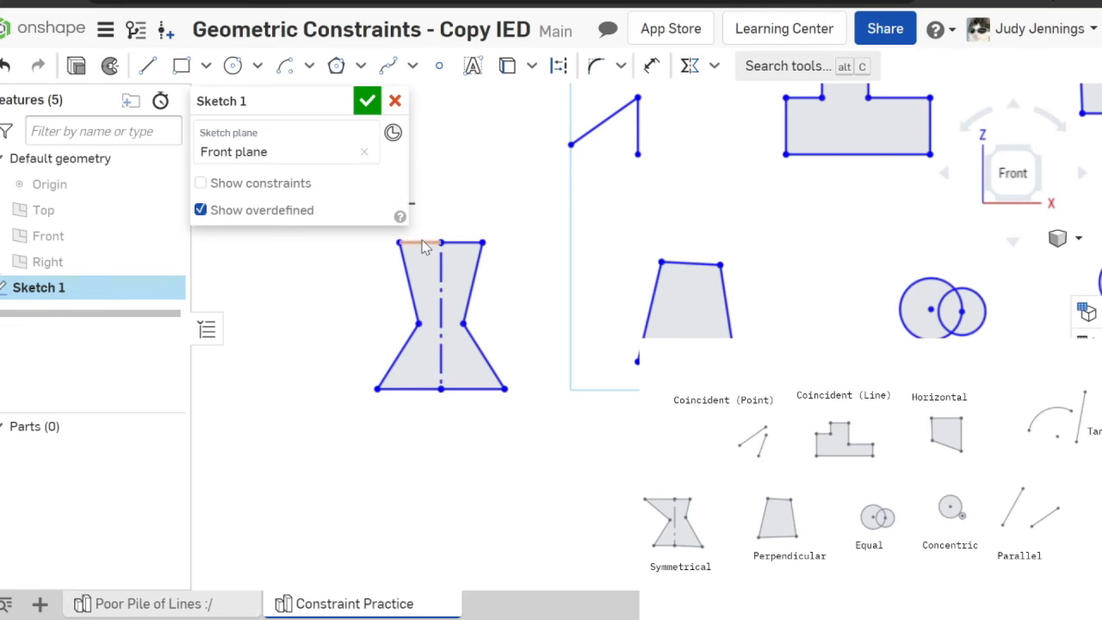
left_click(446, 299)
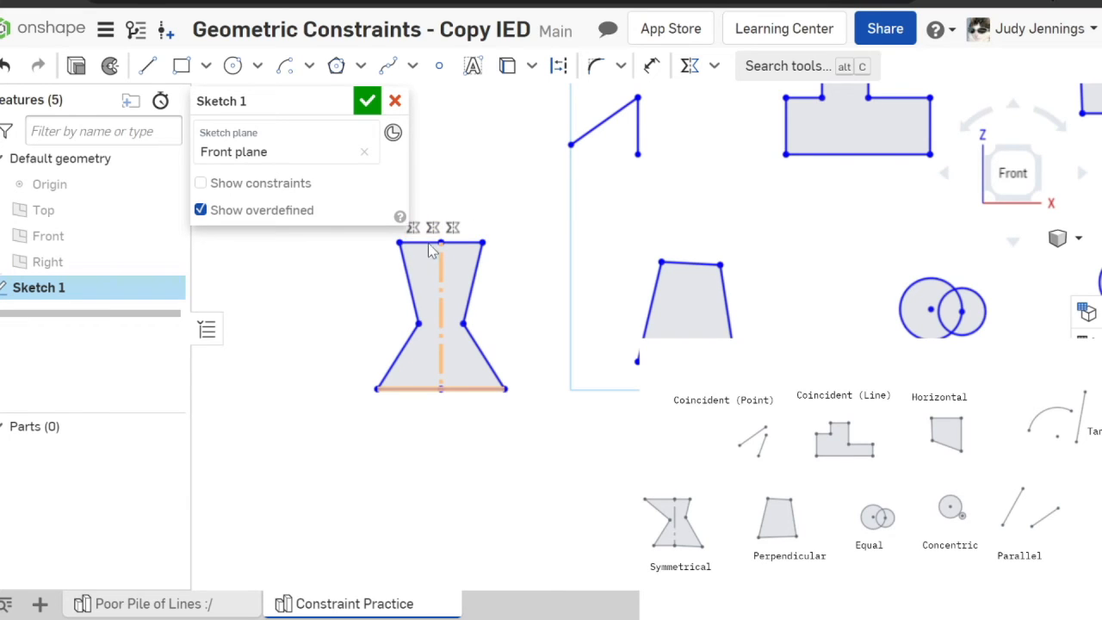
left_click(441, 305)
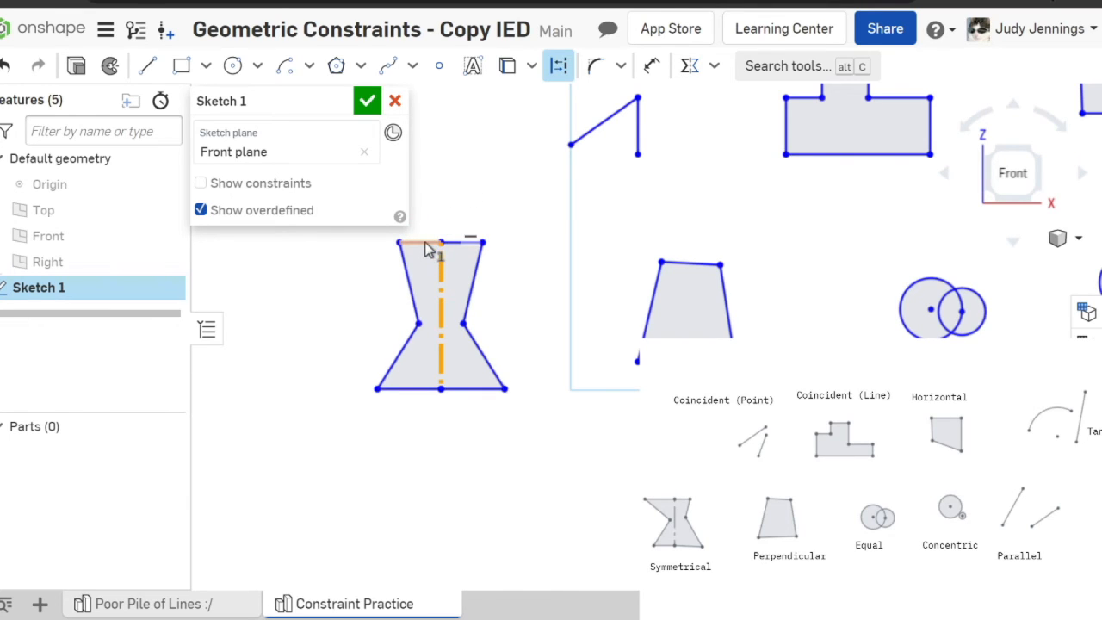
left_click(425, 243)
left_click(458, 244)
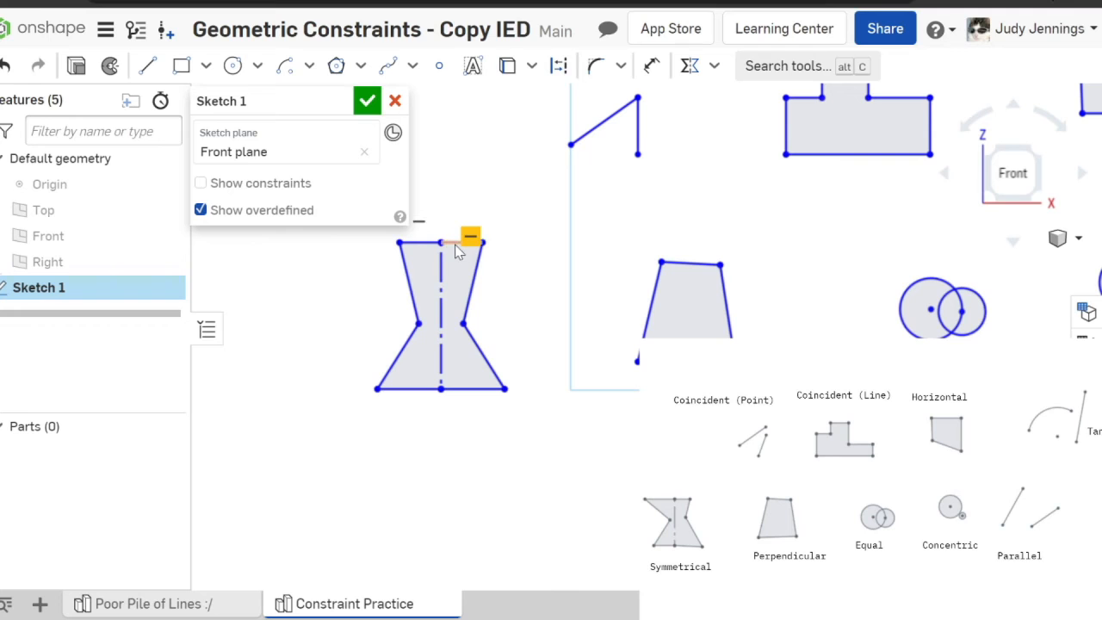
left_click(427, 243)
scroll(426, 236, "up", 3)
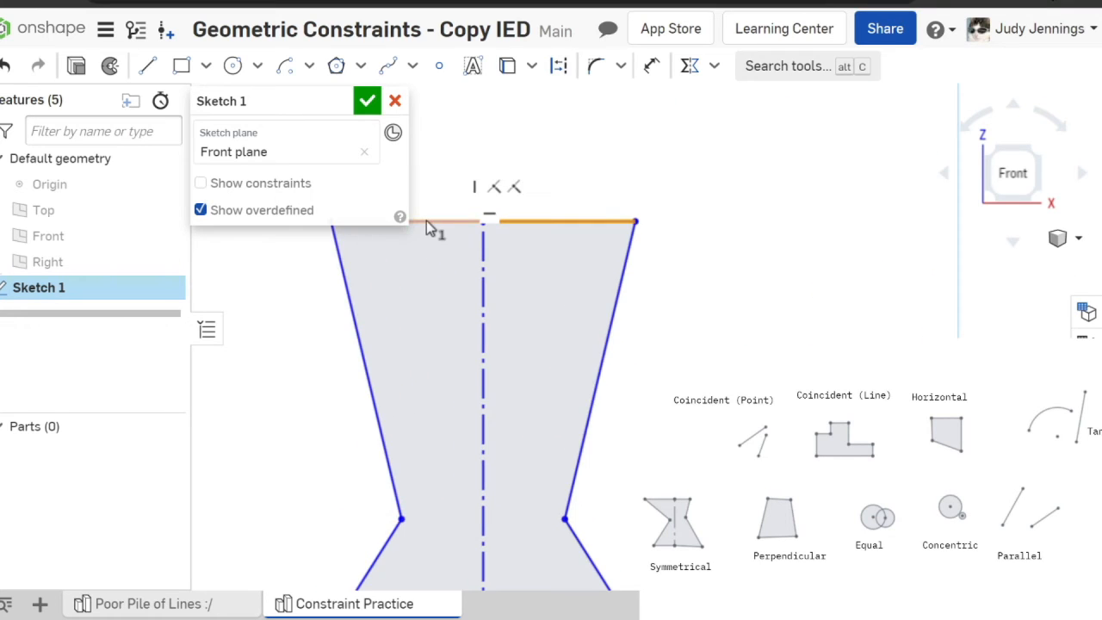
scroll(475, 293, "down", 3)
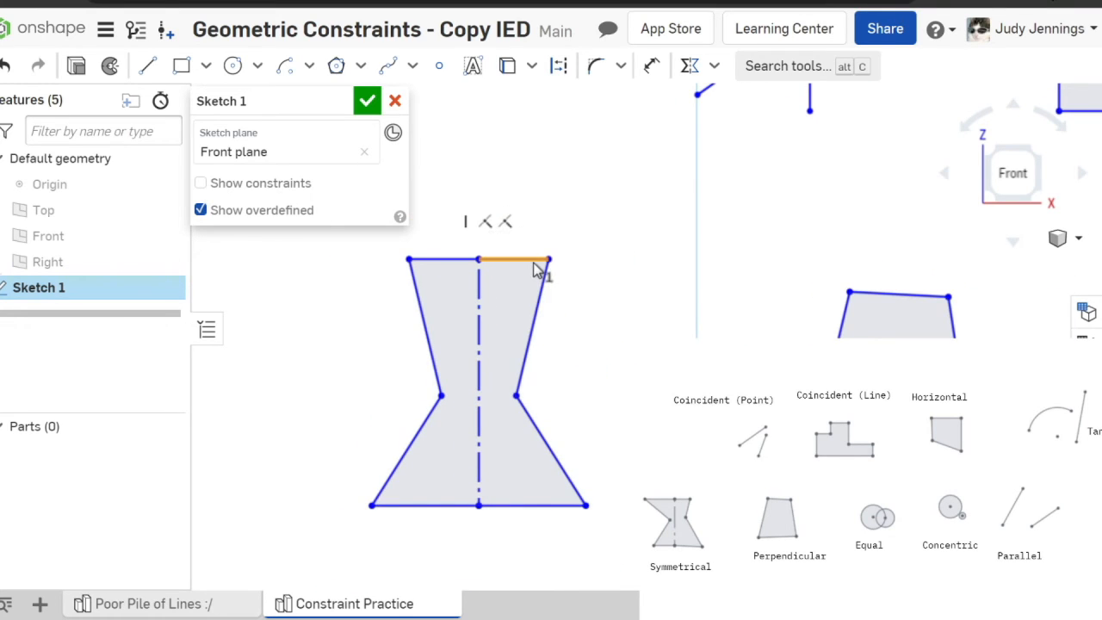
Step: Apply a Symmetric constraint to the two top lines of the Symmetrical figure about its dashed centerline
left_click(479, 332)
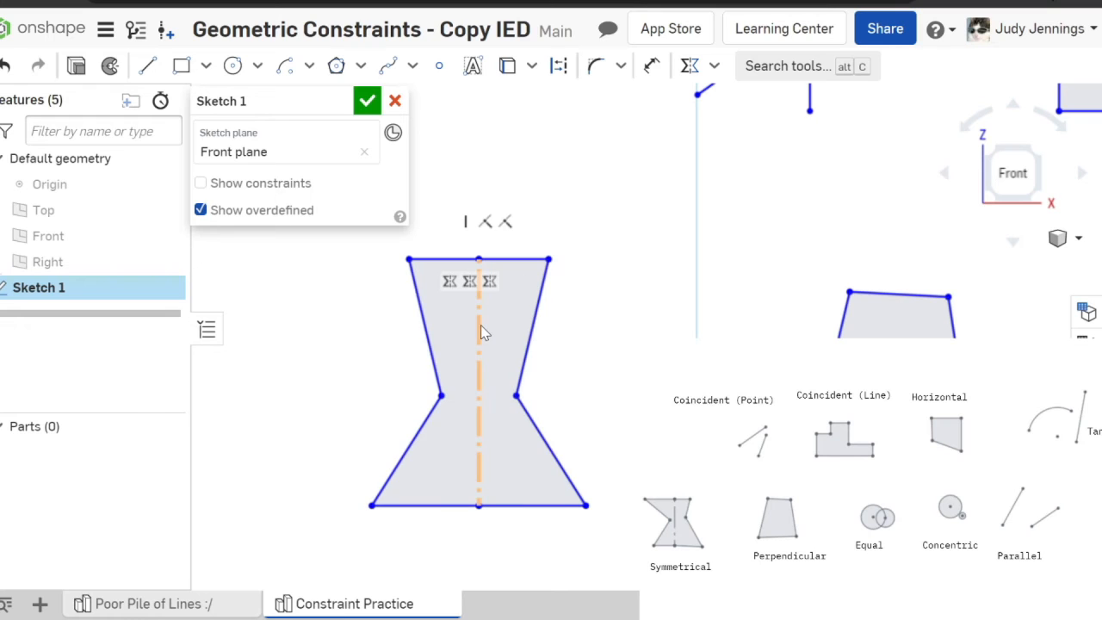
key("y")
scroll(435, 270, "up", 3)
left_click(457, 258)
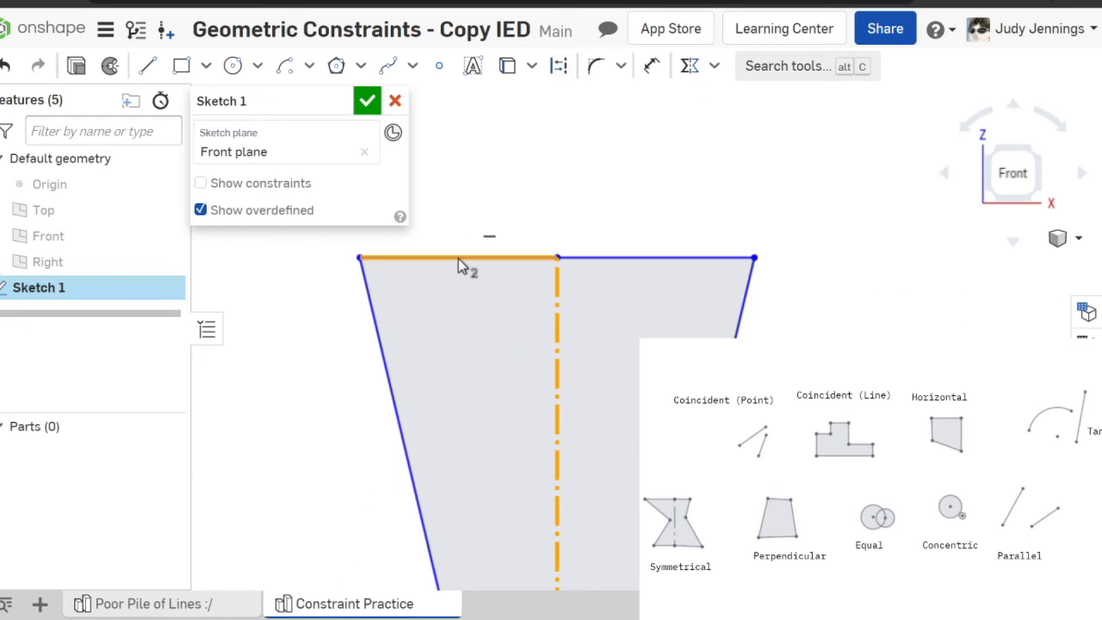
left_click(659, 258)
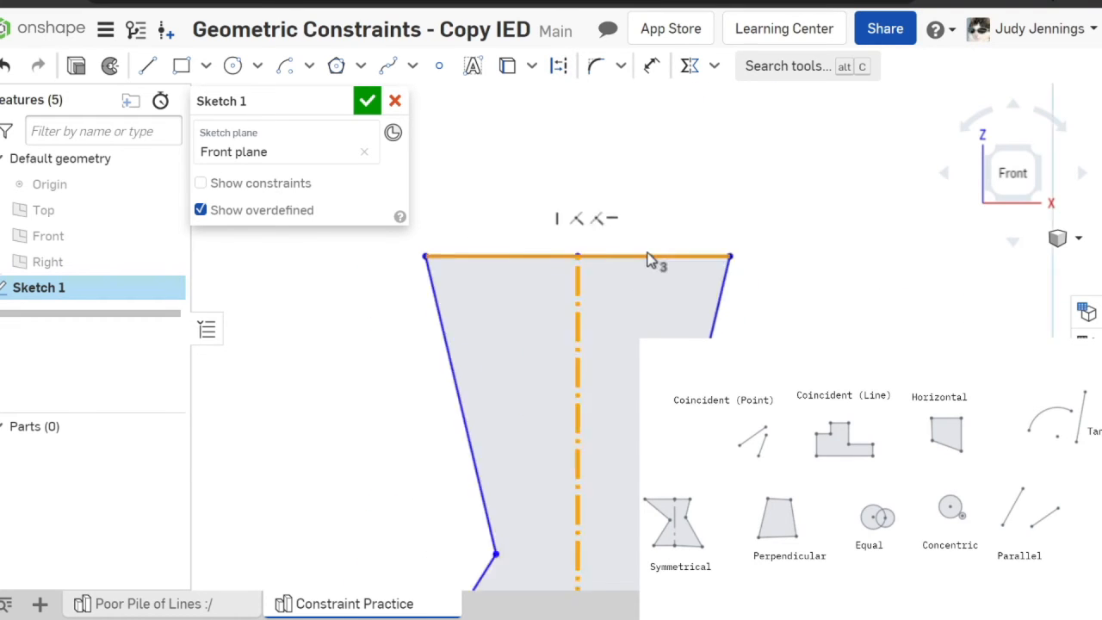
scroll(660, 254, "down", 4)
left_click(699, 67)
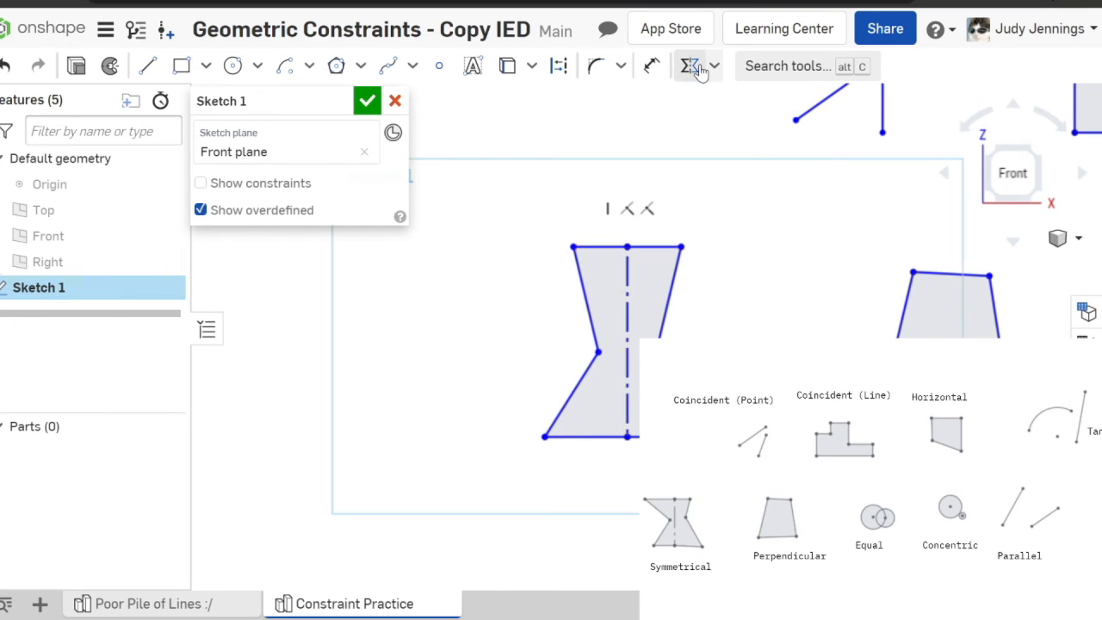
Step: Apply a Perpendicular constraint between the left slanted side and the bottom line of the Perpendicular figure
scroll(628, 255, "down", 5)
scroll(613, 379, "up", 3)
scroll(614, 403, "up", 2)
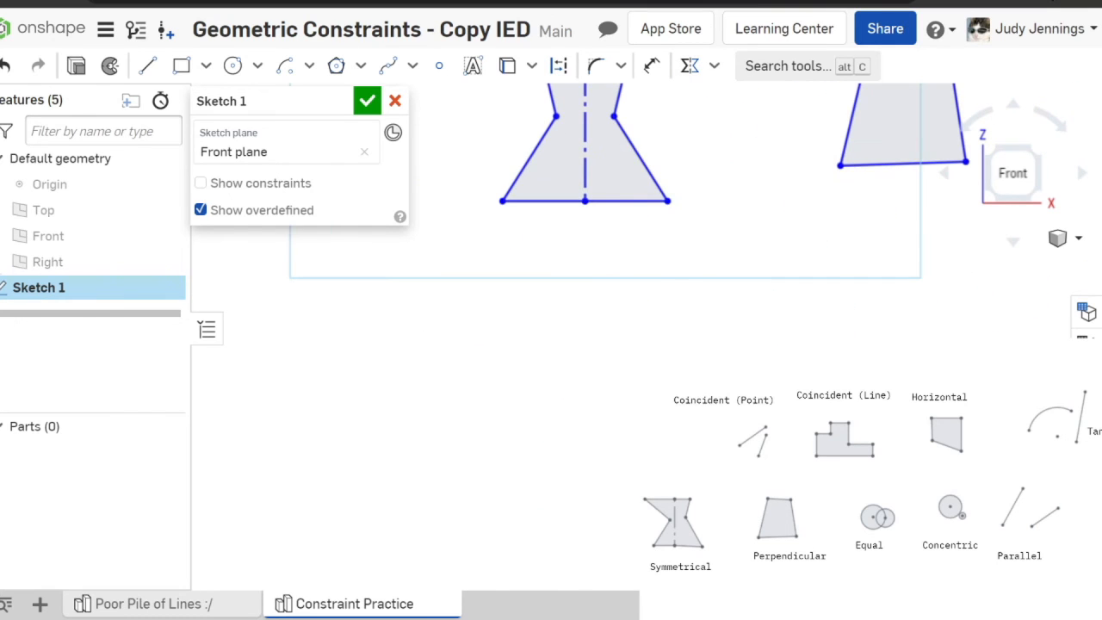
middle_click_drag(680, 273, 619, 466)
mouse_move(564, 456)
middle_mouse_down()
mouse_move(514, 436)
mouse_move(465, 505)
mouse_move(481, 444)
middle_mouse_up()
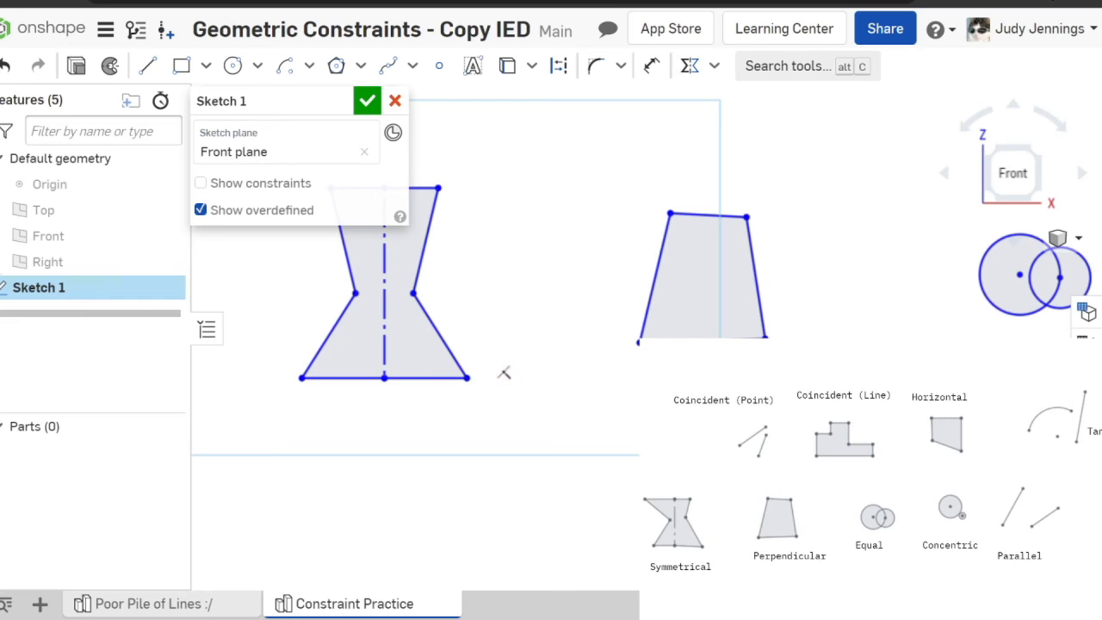
left_click(652, 321)
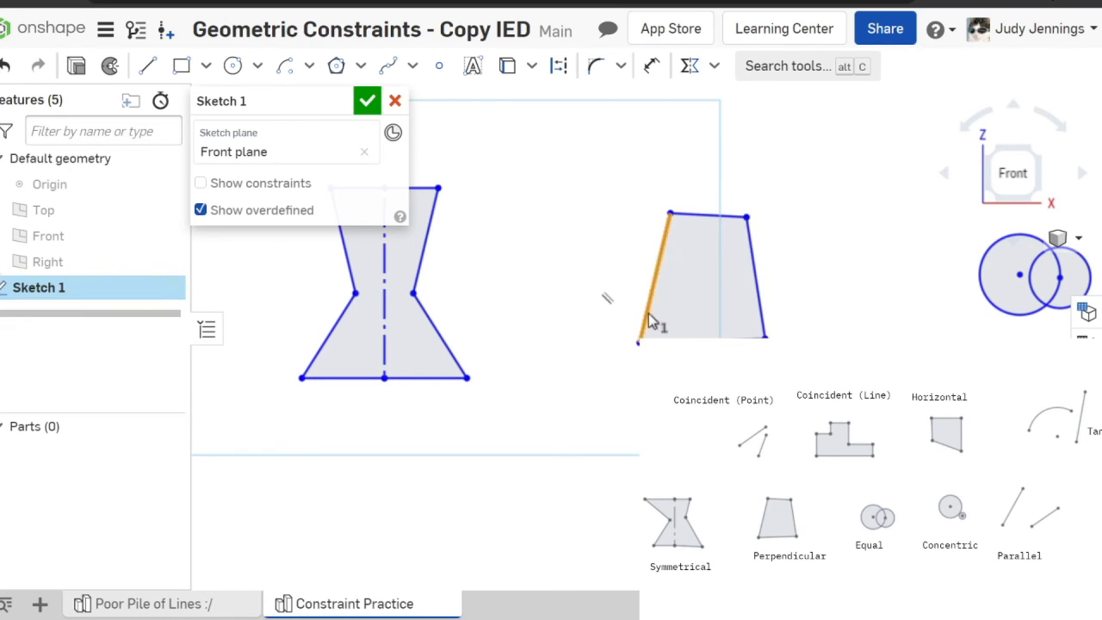
left_click(679, 341)
left_click(714, 66)
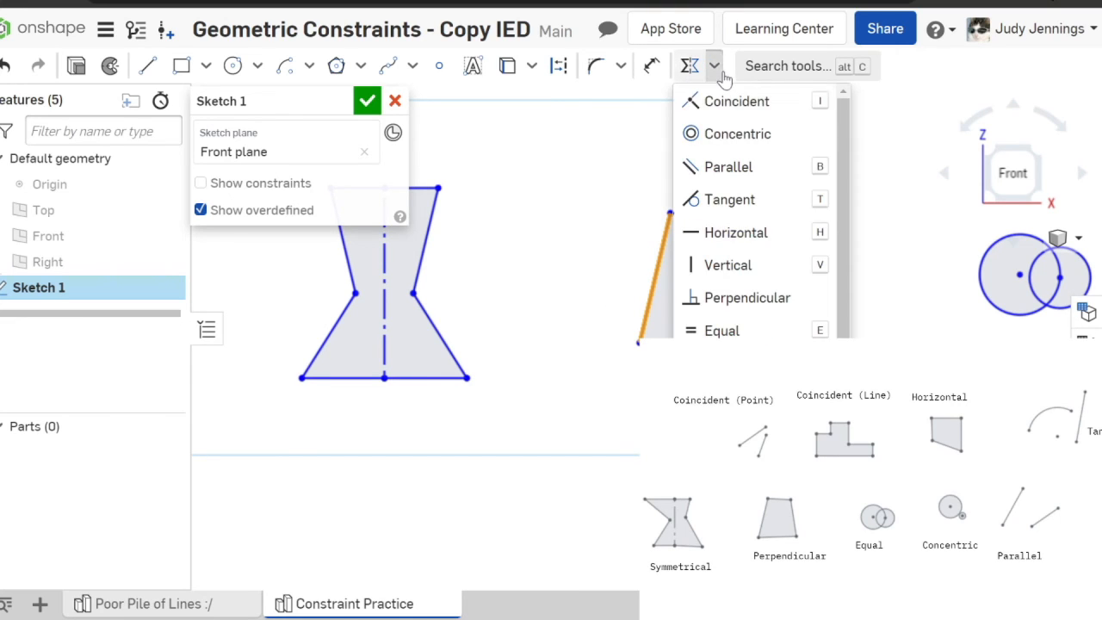
left_click(784, 296)
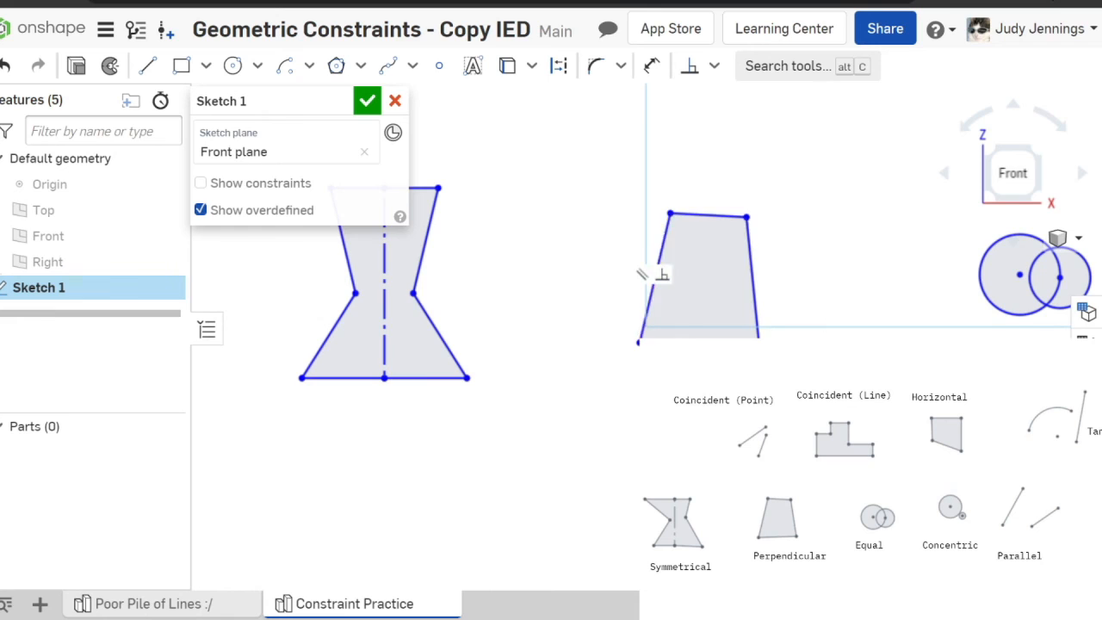
Step: Apply an Equal constraint to the two overlapping circles of the Equal figure
scroll(860, 348, "down", 2)
middle_click_drag(930, 351, 672, 335)
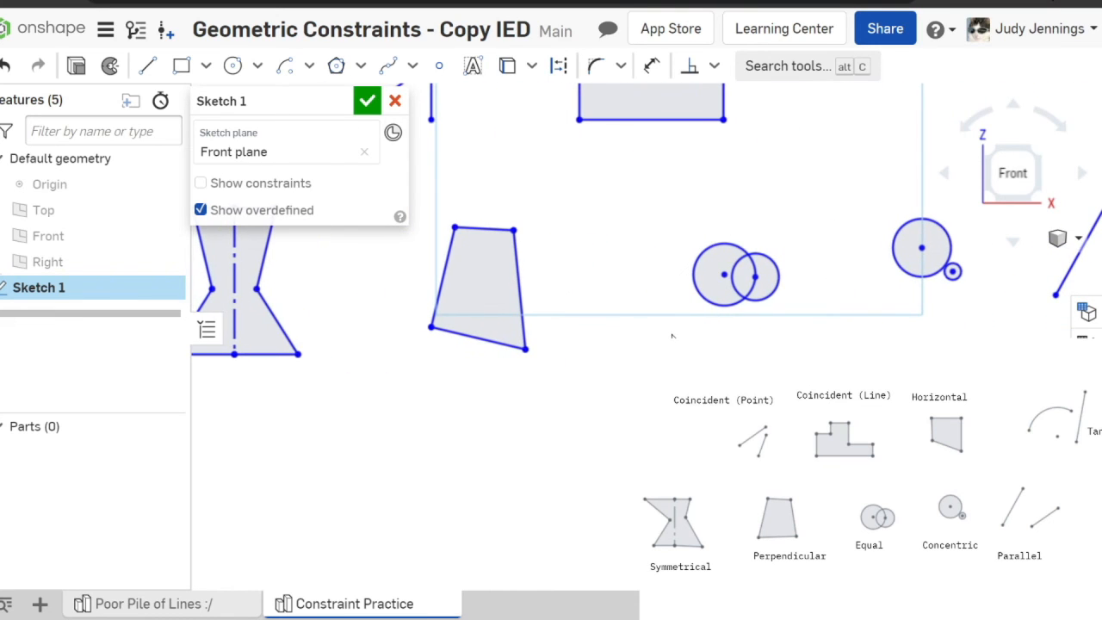
left_click(731, 244)
left_click(774, 259)
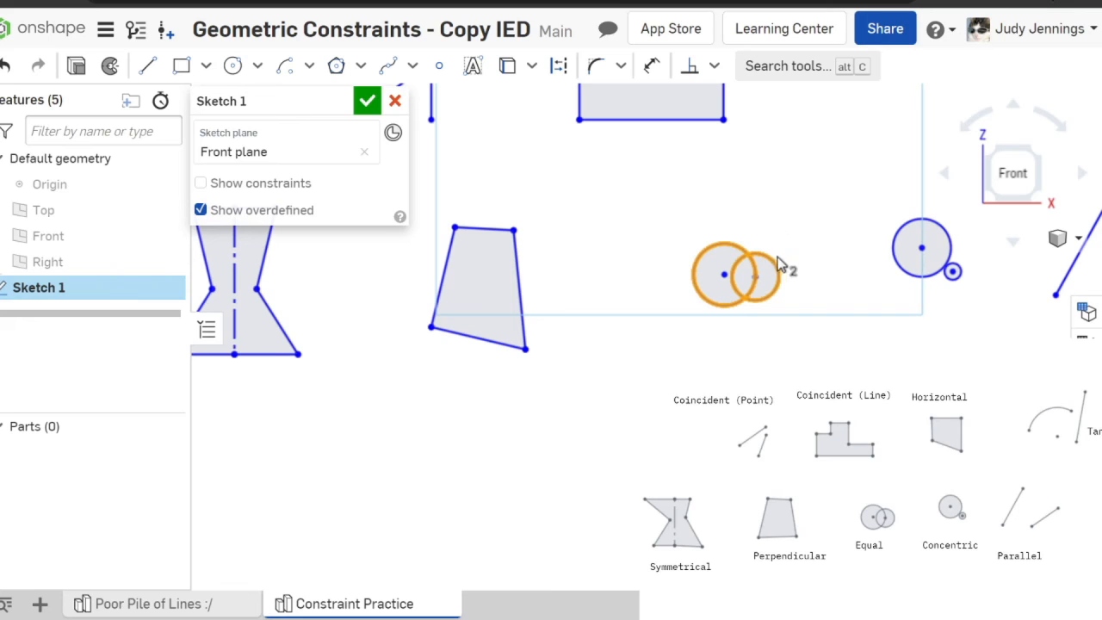
left_click(714, 67)
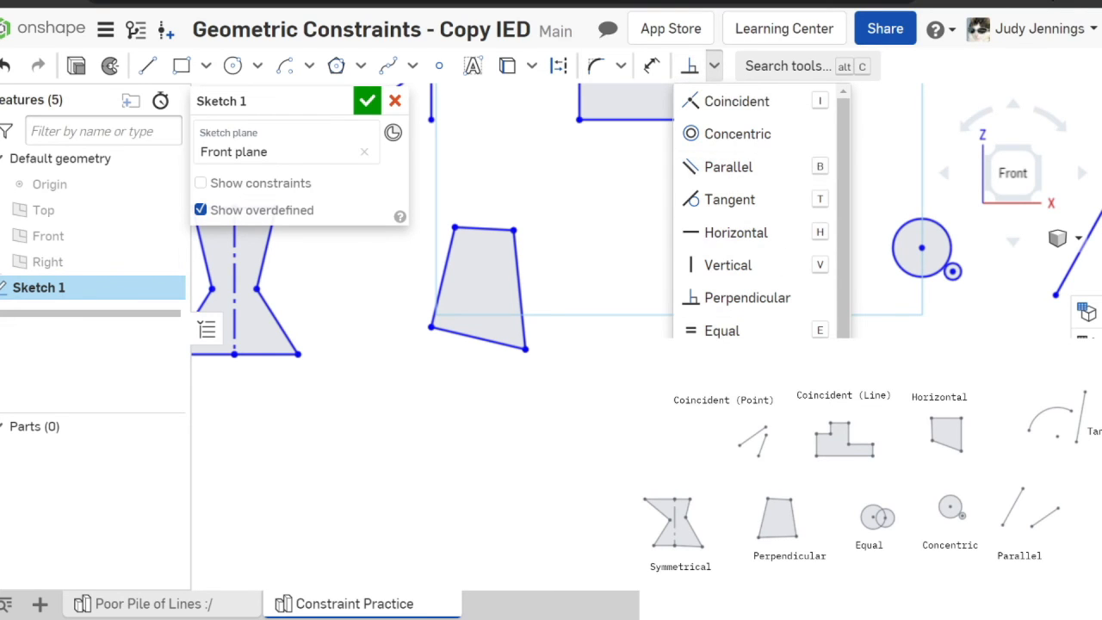
left_click(722, 330)
Step: Make the large and small circles of the Concentric figure share one centre with a Concentric constraint
middle_click_drag(904, 240, 713, 270)
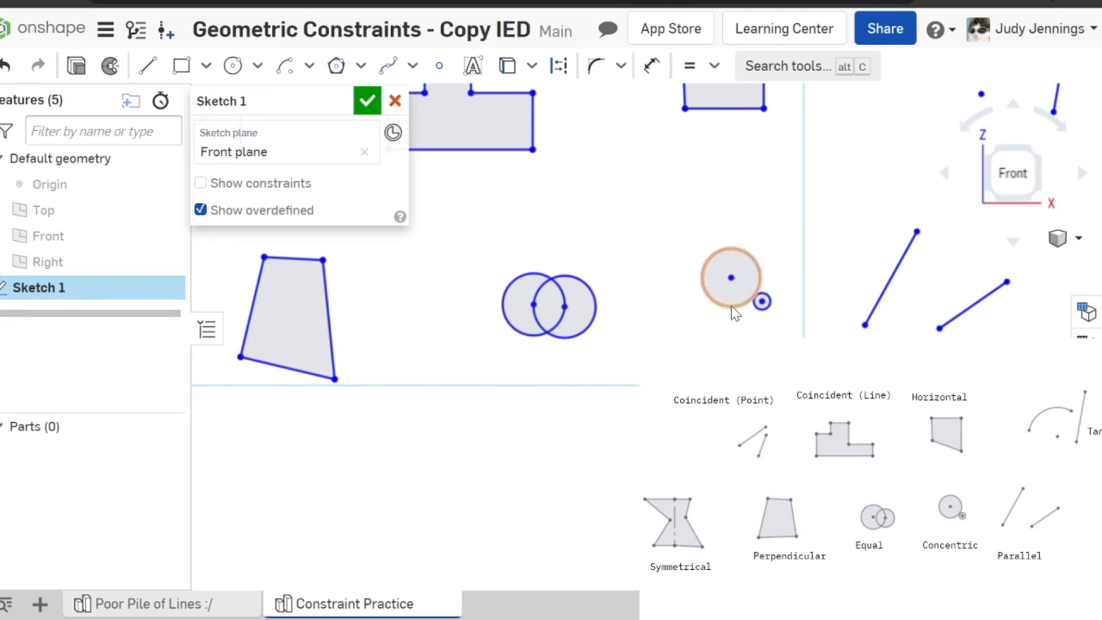
scroll(749, 302, "up", 5)
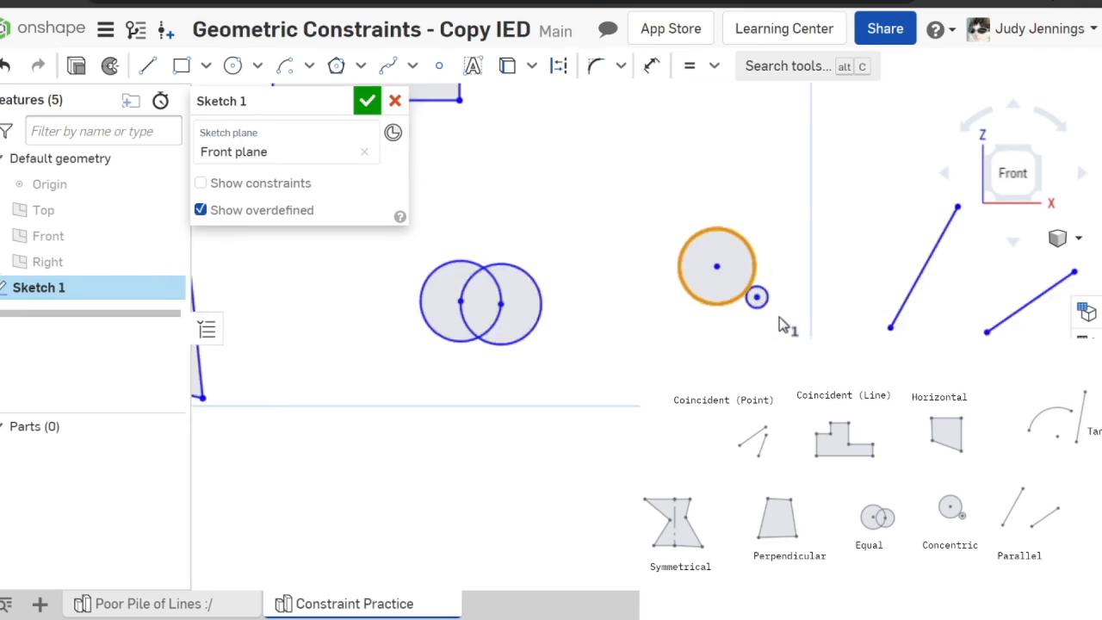
left_click(739, 291)
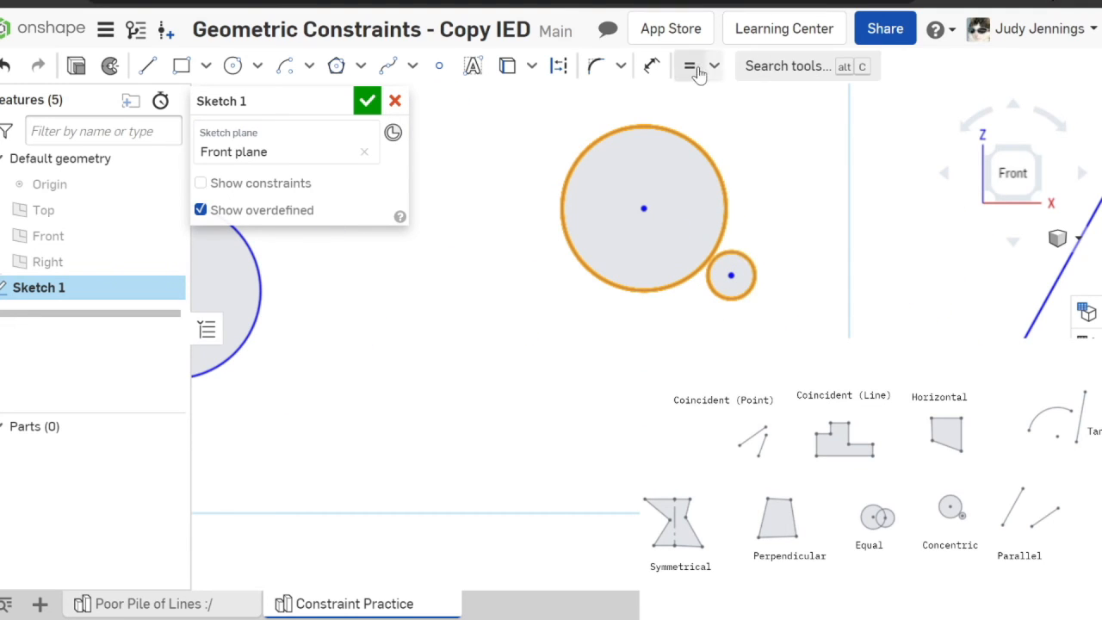
left_click(714, 66)
left_click(738, 136)
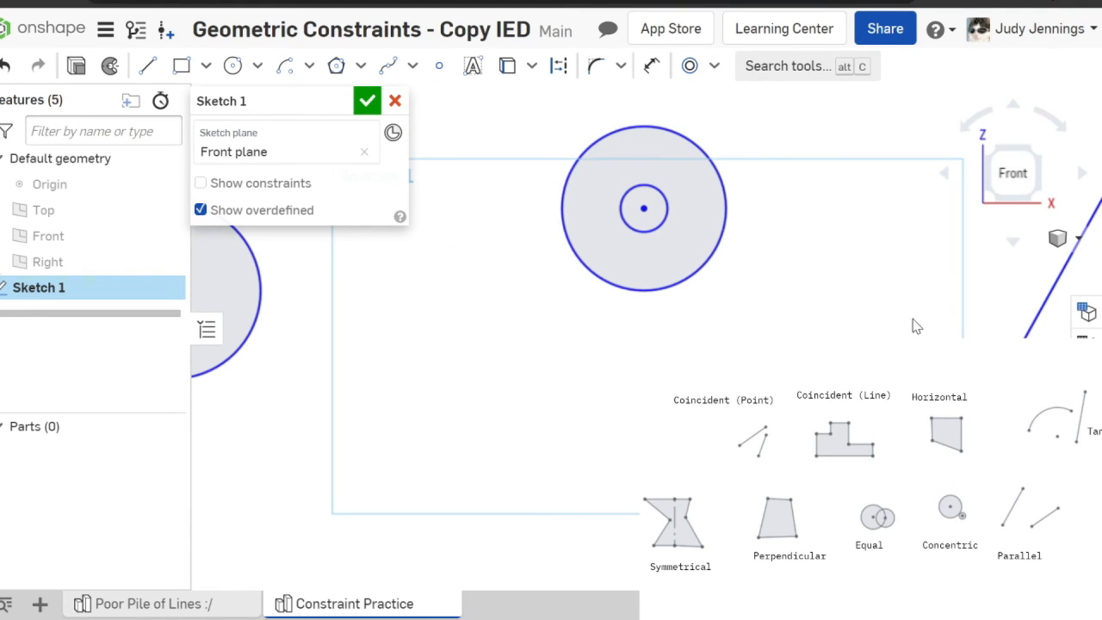
Step: Apply a Parallel constraint to the two slanted lines of the Parallel figure
scroll(753, 310, "down", 5)
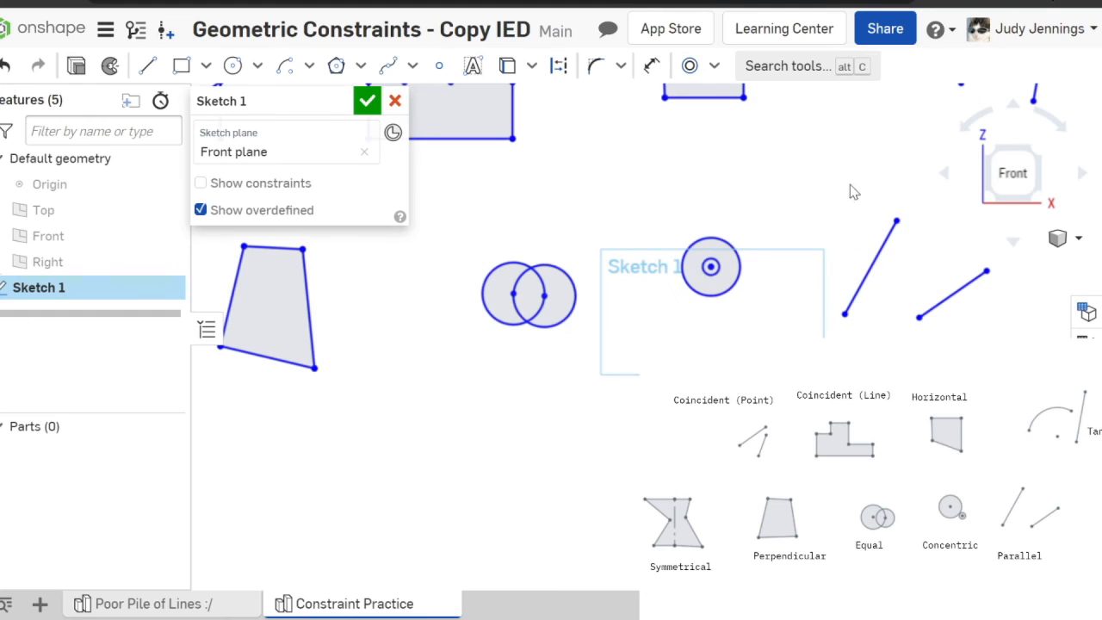
left_click(892, 230)
left_click(968, 290)
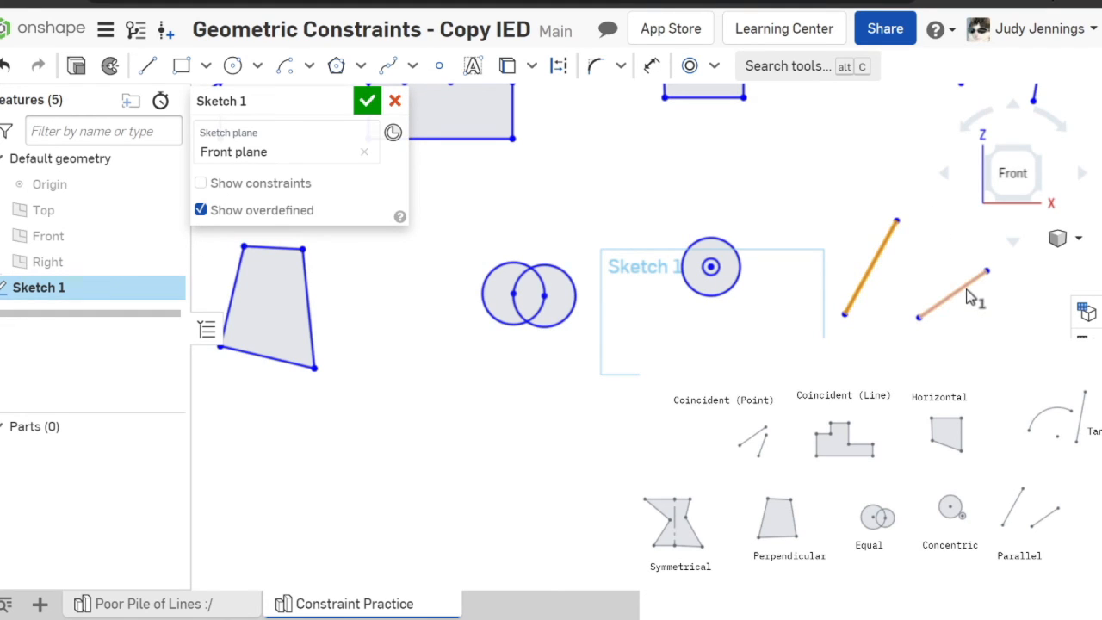
left_click(714, 69)
left_click(768, 169)
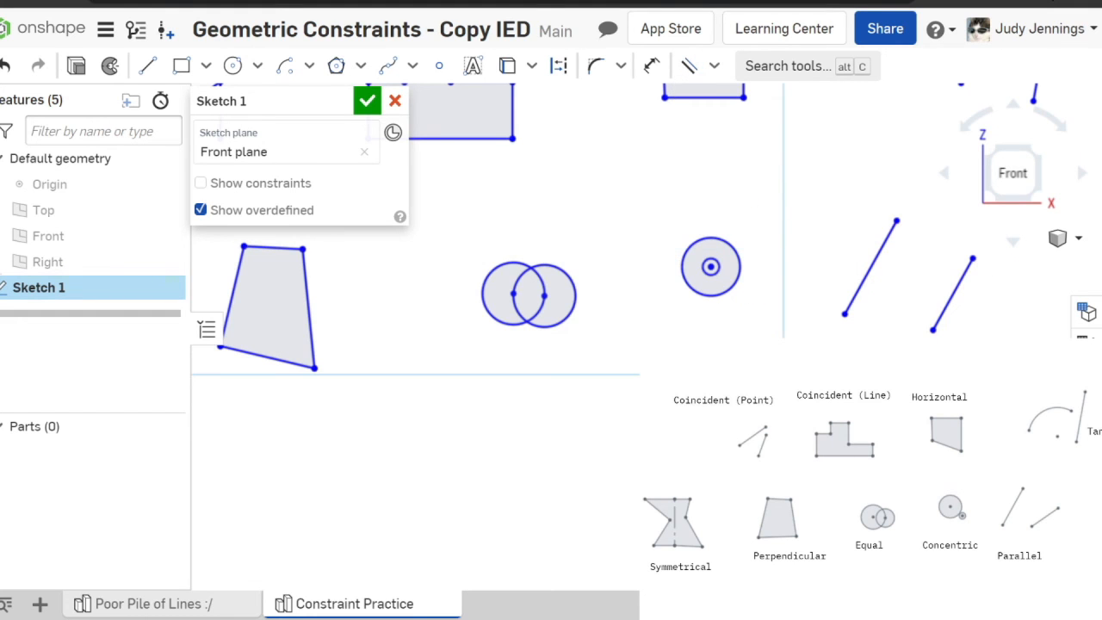
Step: Review all the constrained practice figures in the sketch, checking the symmetric constraints on the Symmetrical figure up close
key("f")
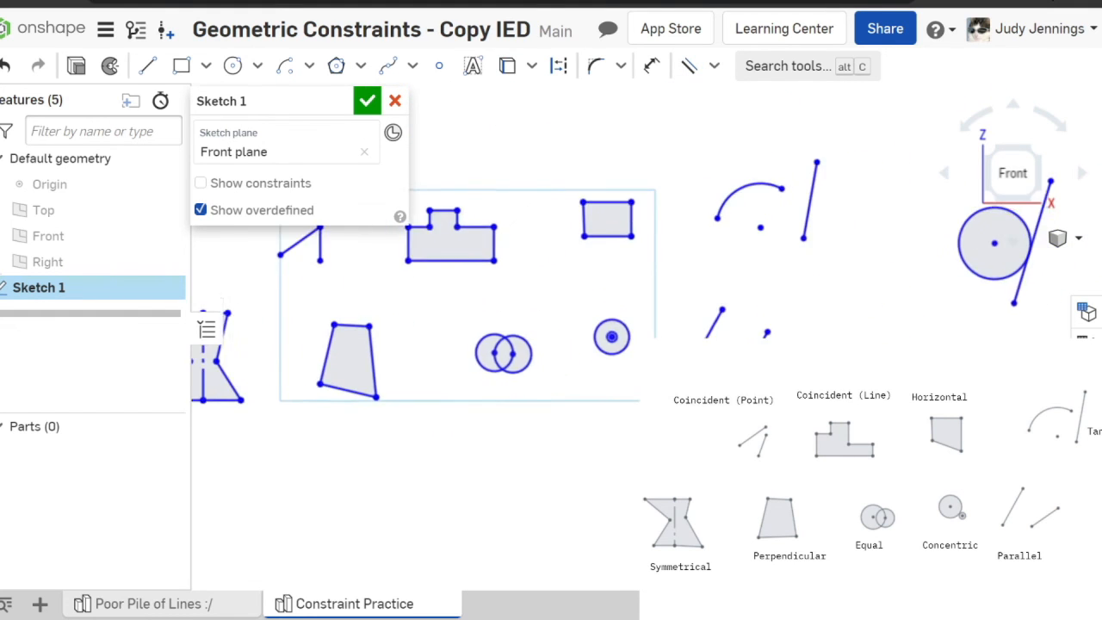
scroll(535, 387, "down", 3)
scroll(534, 388, "up", 2)
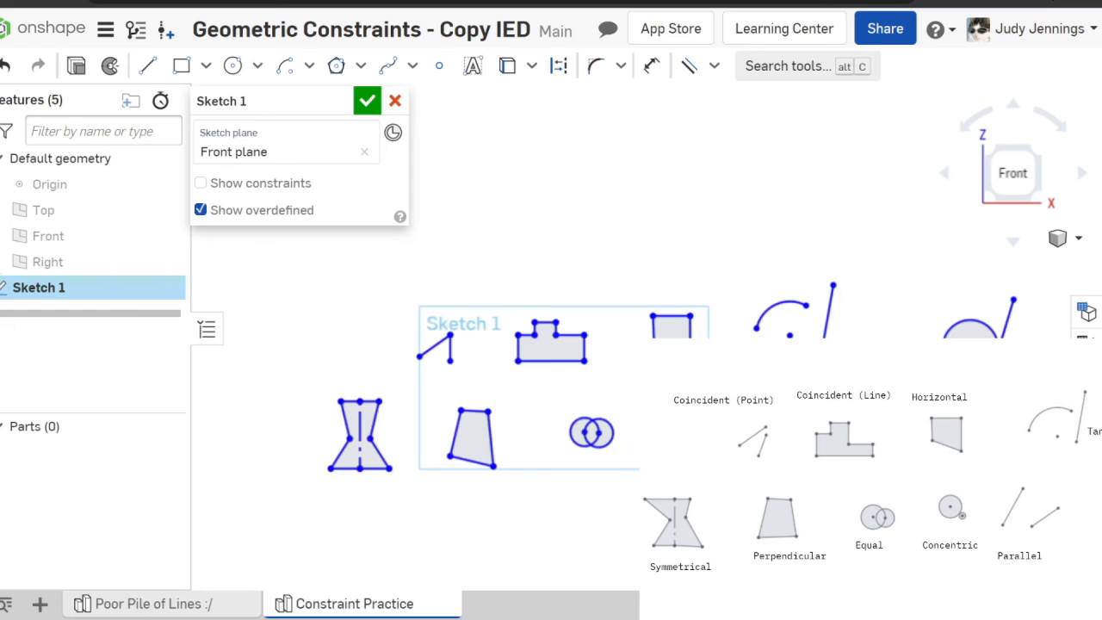
scroll(560, 361, "up", 2)
mouse_move(856, 305)
middle_mouse_down()
mouse_move(746, 343)
mouse_move(756, 327)
middle_mouse_up()
mouse_move(686, 174)
left_mouse_down()
mouse_move(861, 314)
mouse_move(787, 229)
mouse_move(696, 177)
left_mouse_up()
middle_click_drag(403, 340, 652, 291)
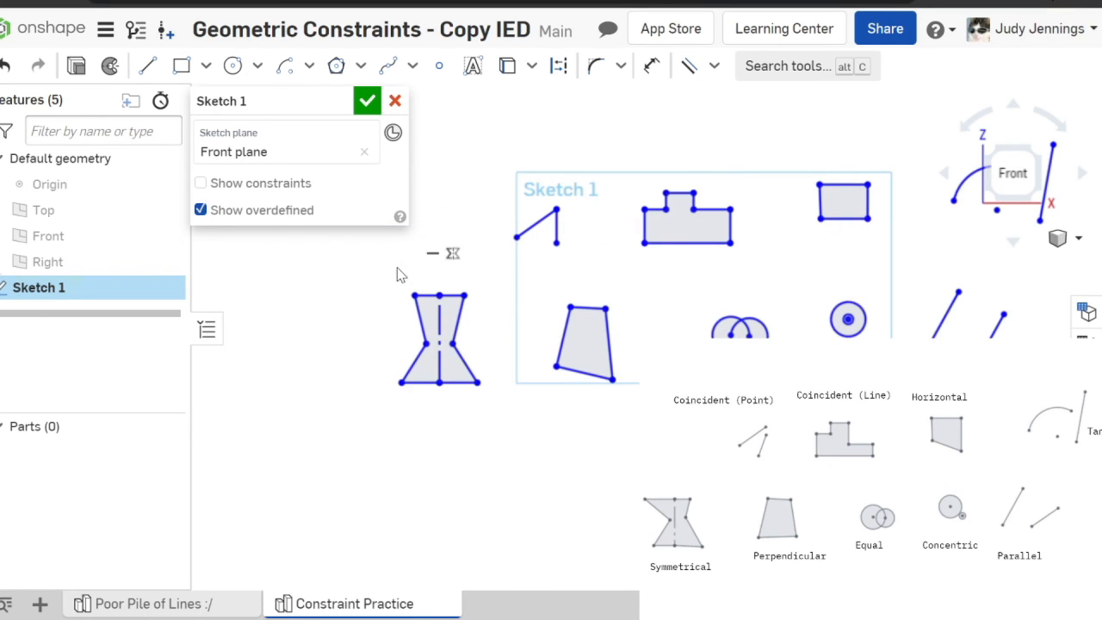
left_click_drag(384, 259, 387, 348)
scroll(505, 357, "down", 2)
scroll(505, 340, "up", 5)
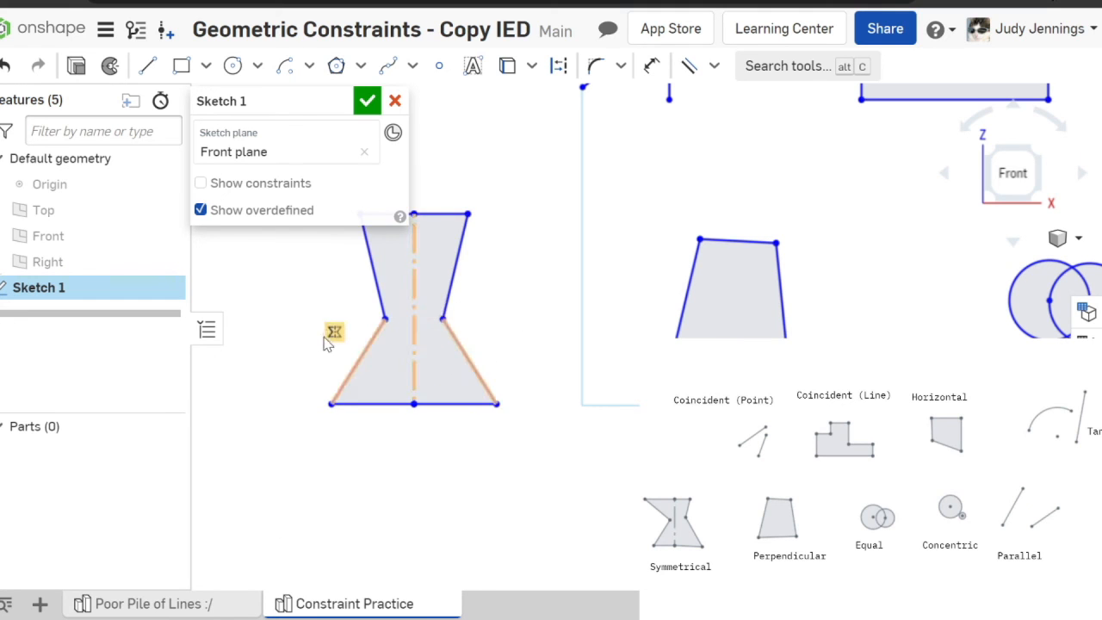
mouse_move(580, 226)
middle_mouse_down()
mouse_move(542, 284)
mouse_move(471, 304)
mouse_move(431, 284)
middle_mouse_up()
scroll(755, 281, "down", 5)
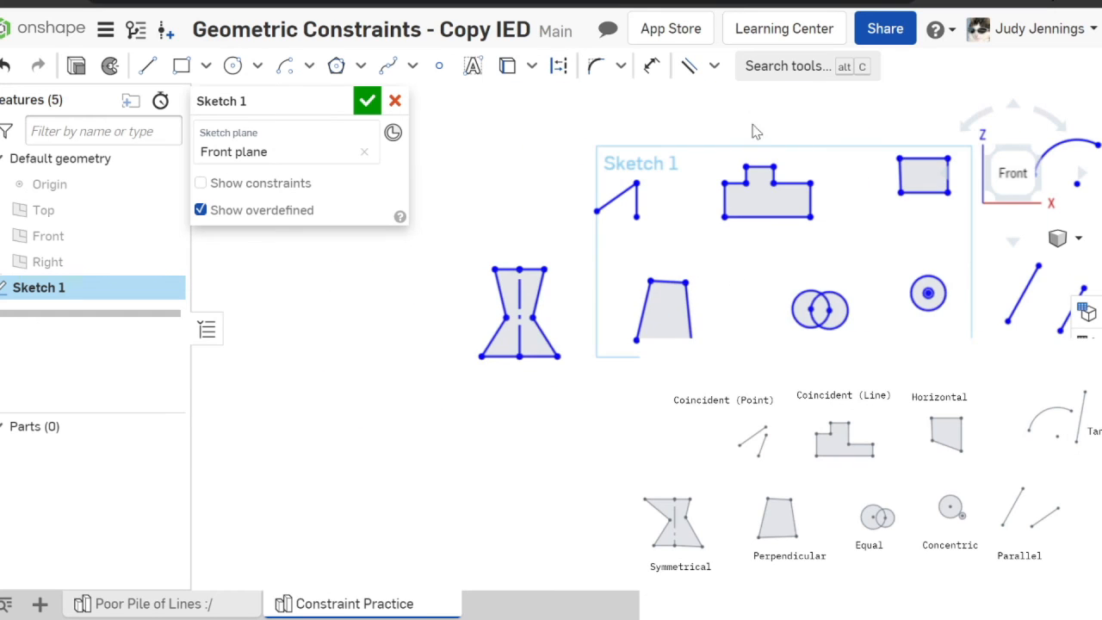
mouse_move(820, 310)
middle_mouse_down()
mouse_move(594, 312)
mouse_move(509, 333)
mouse_move(585, 327)
middle_mouse_up()
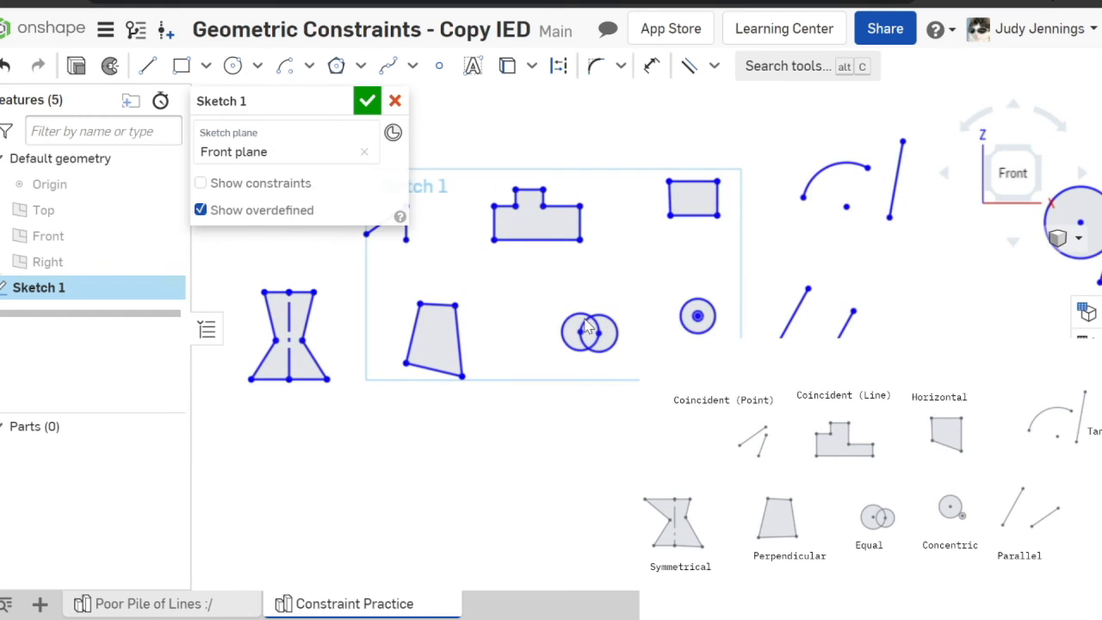
Step: Display all the sketch's constraint symbols briefly to check every figure, and hide them again
left_click(200, 183)
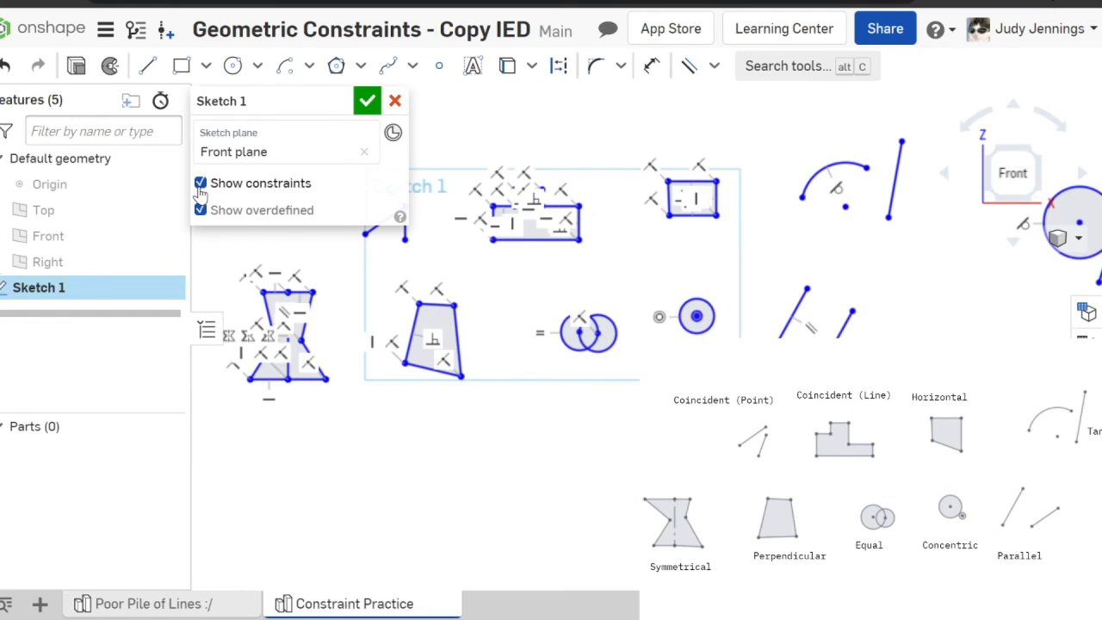
left_click(200, 185)
left_click(1009, 172)
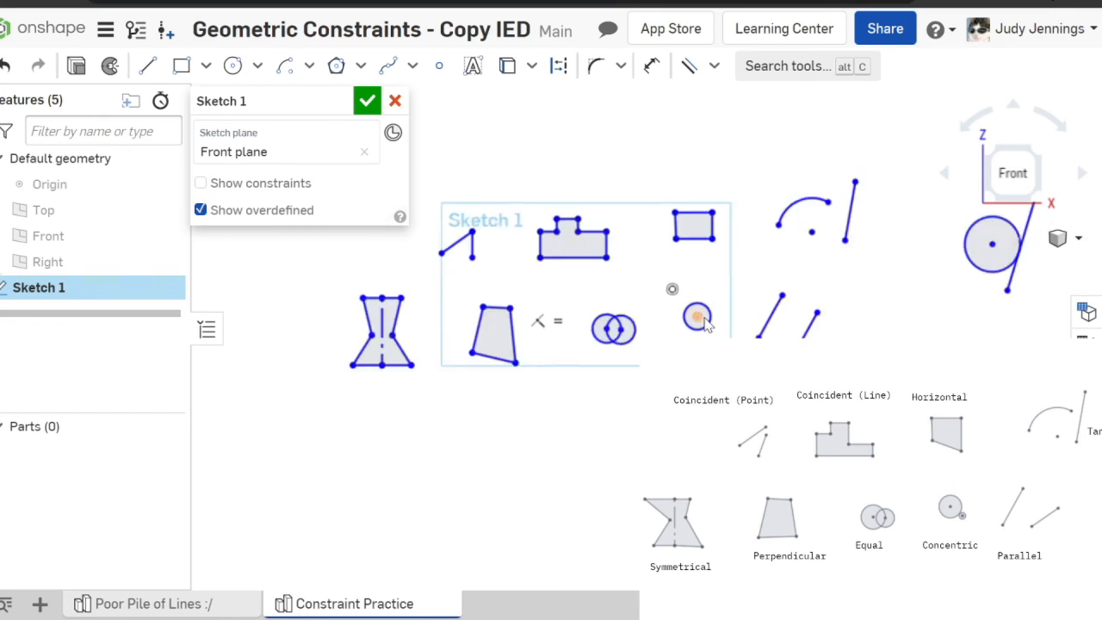